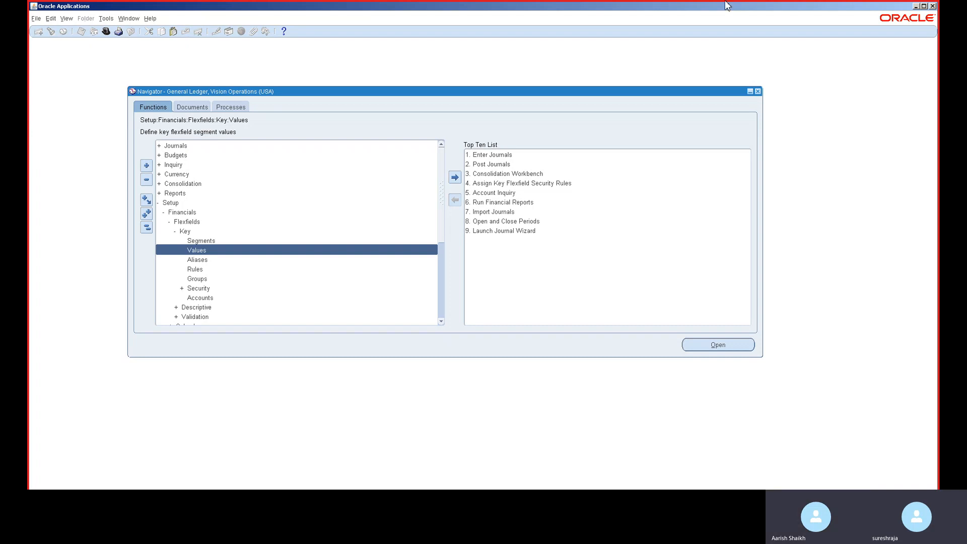
Open the key flexfield segment values form and load the MA Business value set by searching on value set
{"action": "double_click", "coordinate": [199, 252]}
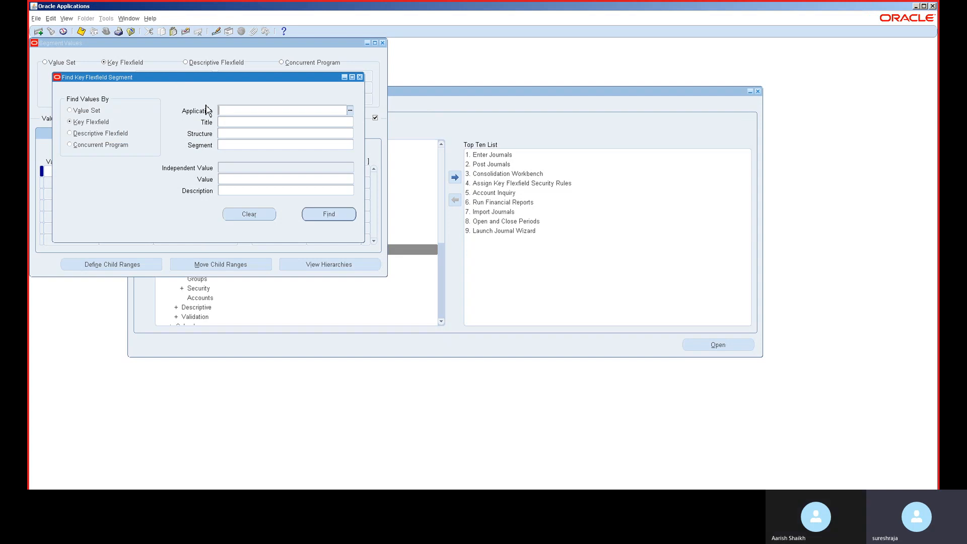
{"action": "left_click", "coordinate": [102, 112]}
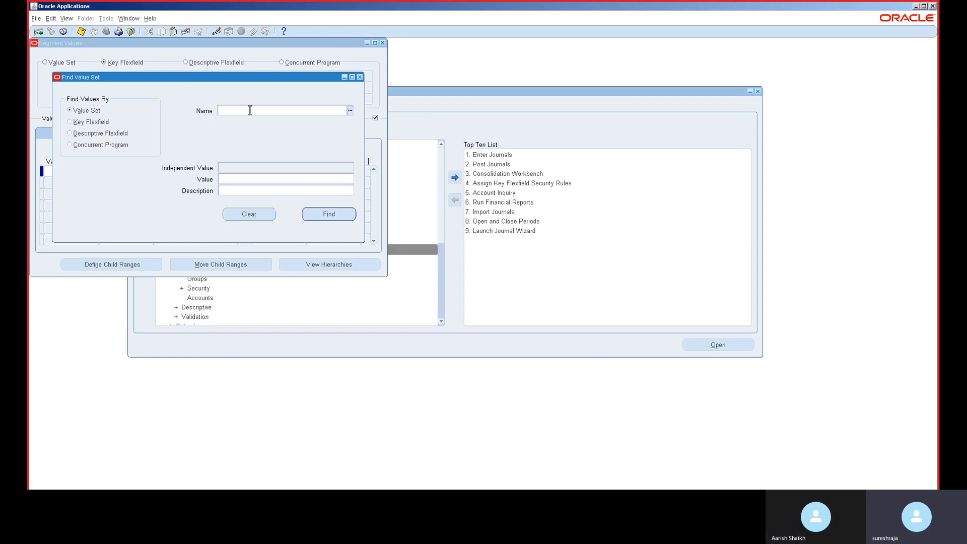
{"action": "type", "text": "ma"}
{"action": "key", "text": "Tab"}
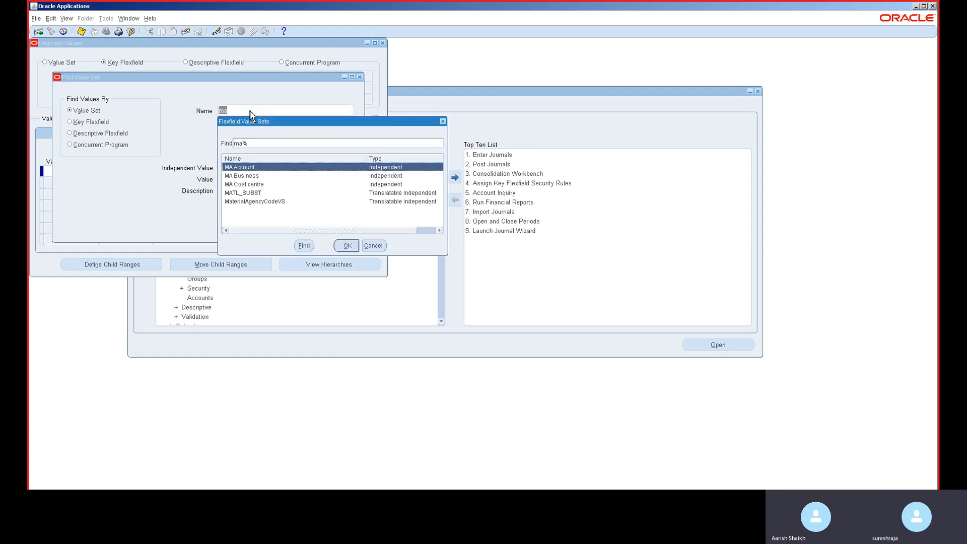
{"action": "double_click", "coordinate": [260, 177]}
{"action": "left_click", "coordinate": [328, 213]}
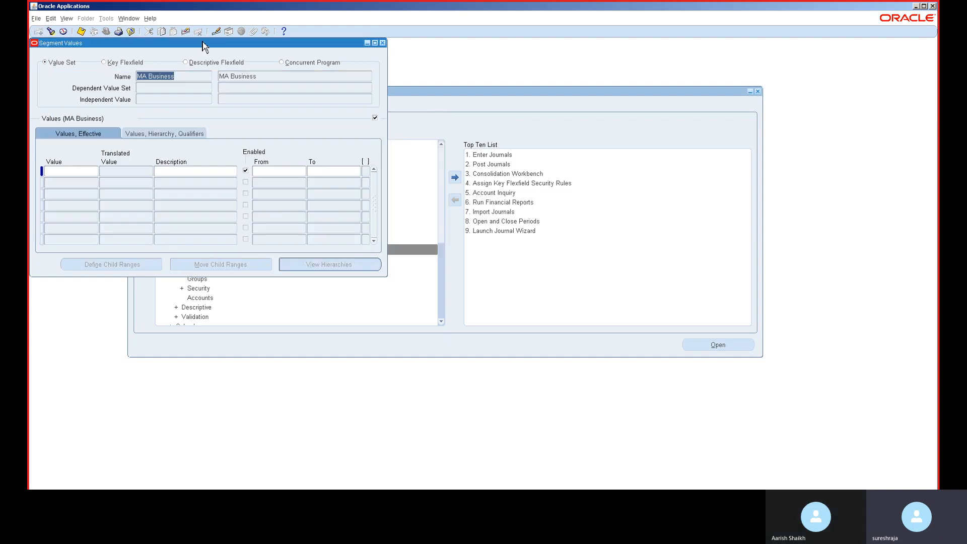
{"action": "left_click_drag", "start_coordinate": [204, 47], "coordinate": [437, 113]}
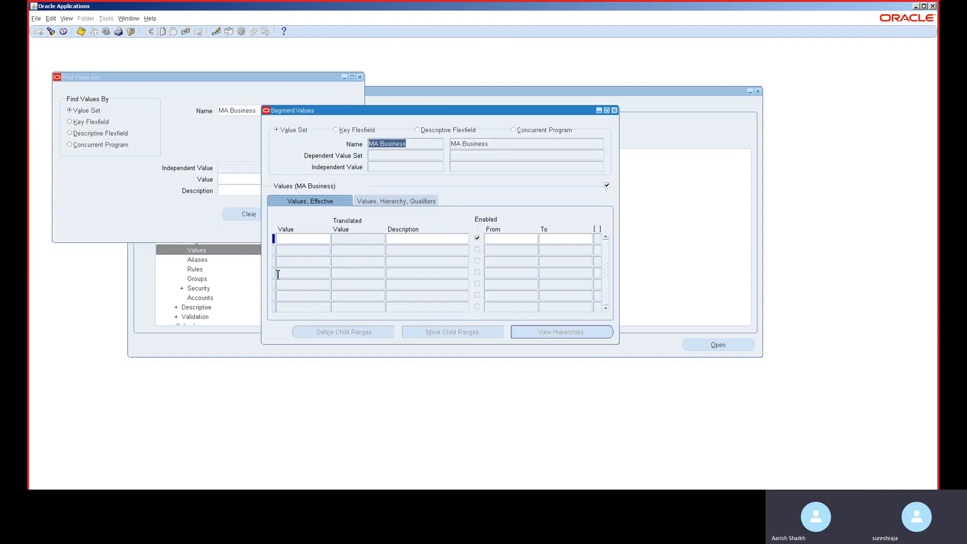
Add value 01 with description "Wirpo software" to MA Business, accepting Yes for both budgeting and posting qualifiers
{"action": "left_click", "coordinate": [316, 238]}
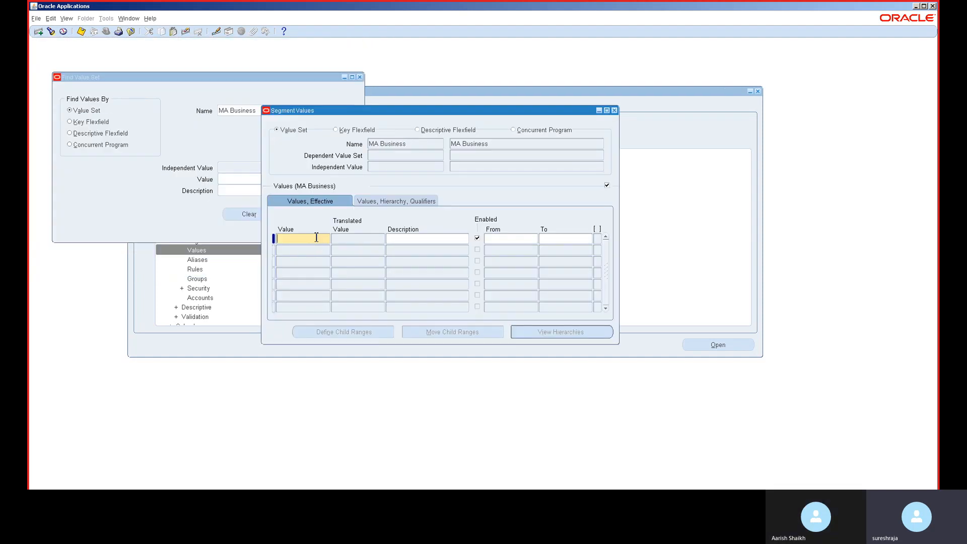
{"action": "type", "text": "01"}
{"action": "key", "text": "Tab"}
{"action": "type", "text": "Wirpo software"}
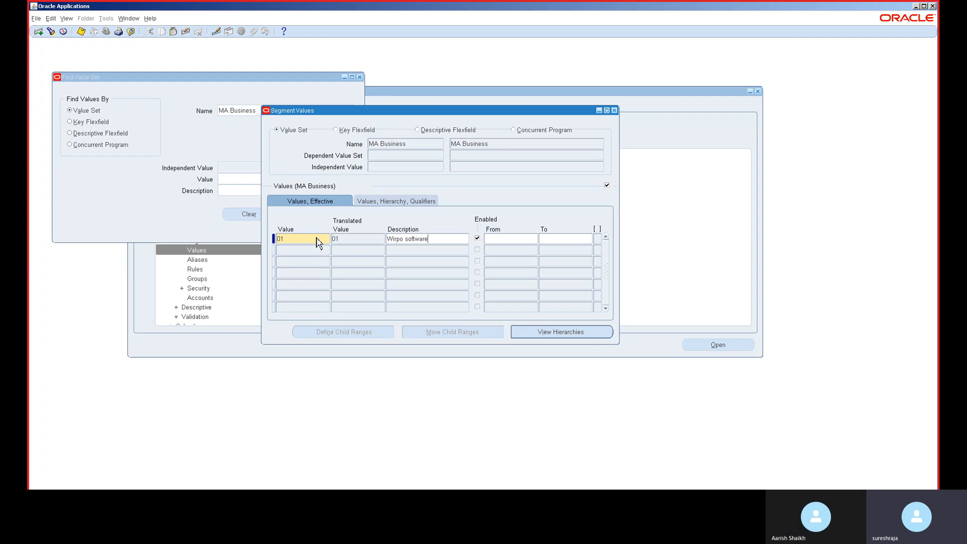
{"action": "key", "text": "Tab"}
{"action": "key", "text": "Tab"}
{"action": "key", "text": "Tab"}
{"action": "key", "text": "Tab"}
{"action": "key", "text": "Tab"}
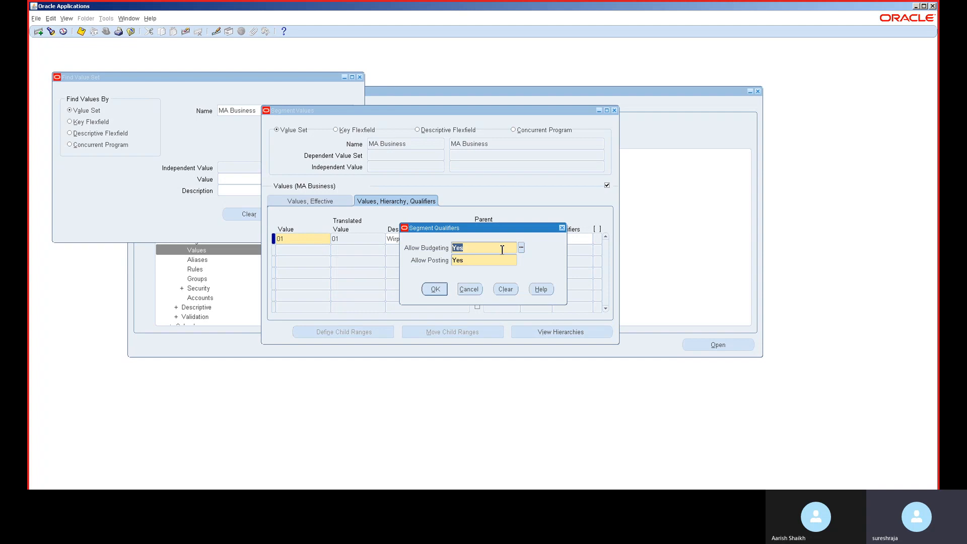
{"action": "left_click", "coordinate": [434, 290]}
Add value 02 with description "Wipro electronics", keeping budgeting and posting allowed
{"action": "left_click", "coordinate": [284, 250]}
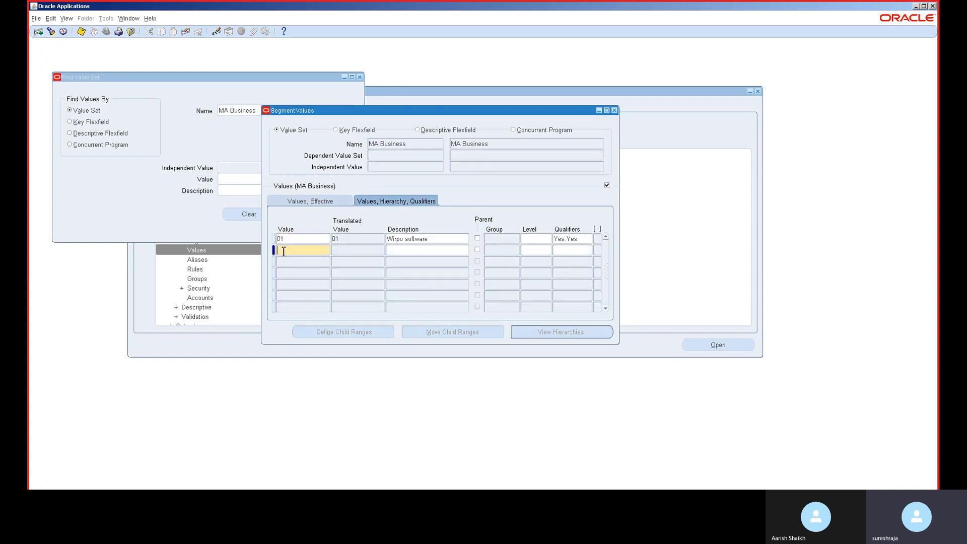
{"action": "type", "text": "02"}
{"action": "key", "text": "Tab"}
{"action": "type", "text": "W"}
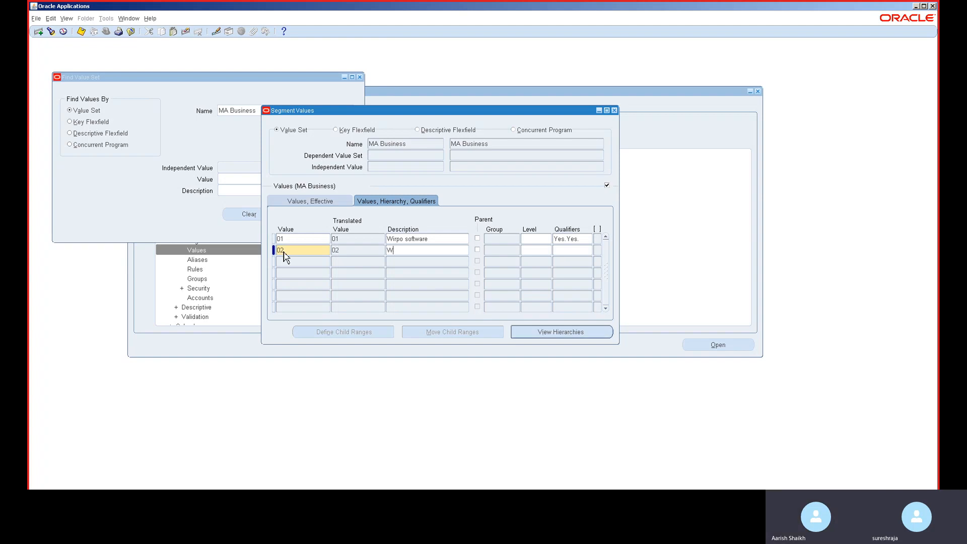
{"action": "type", "text": "ipro e"}
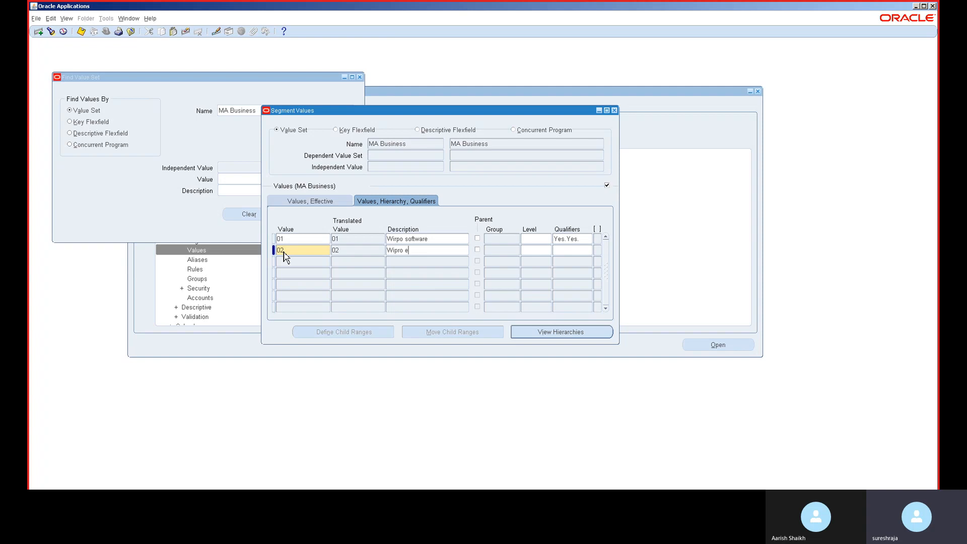
{"action": "type", "text": "lectronics"}
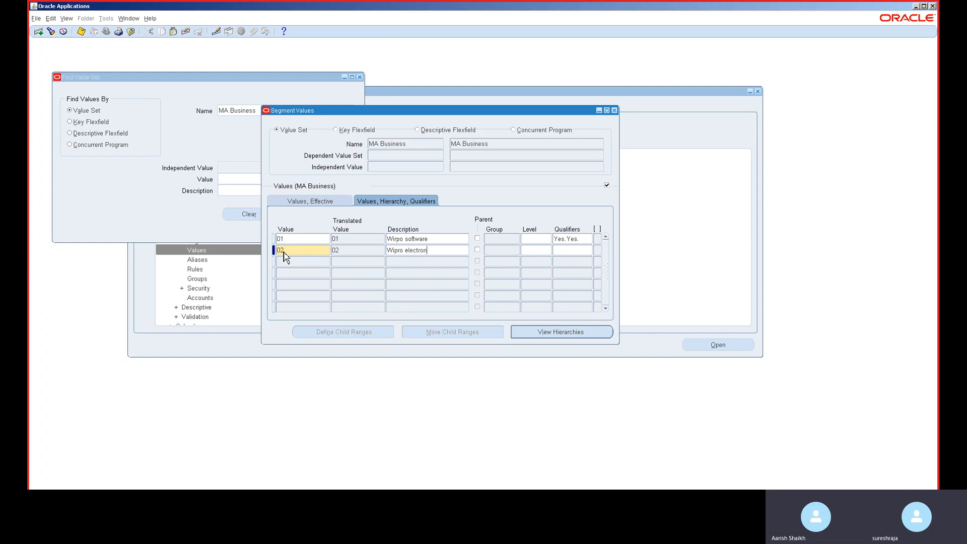
{"action": "key", "text": "Tab"}
{"action": "key", "text": "Tab"}
{"action": "key", "text": "Tab"}
{"action": "key", "text": "Tab"}
{"action": "key", "text": "Tab"}
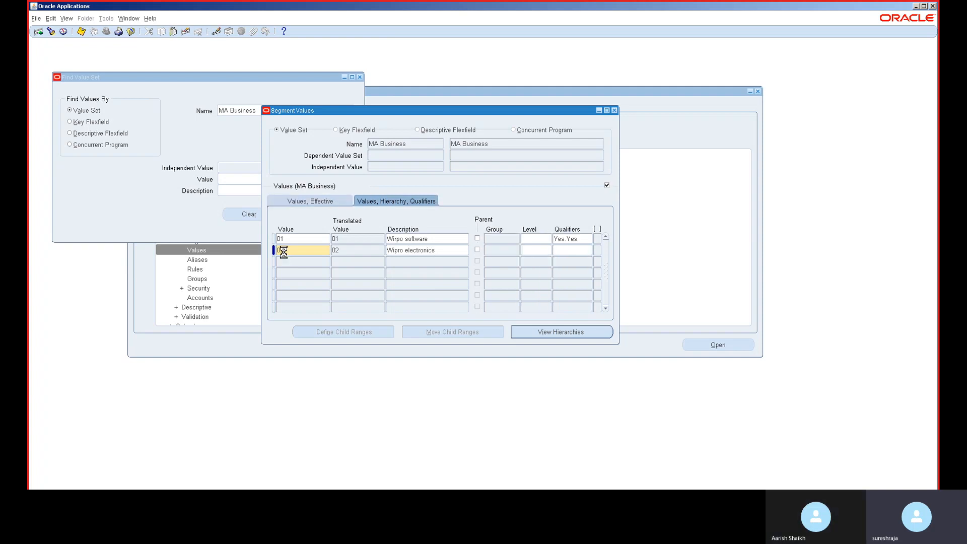
{"action": "key", "text": "Return"}
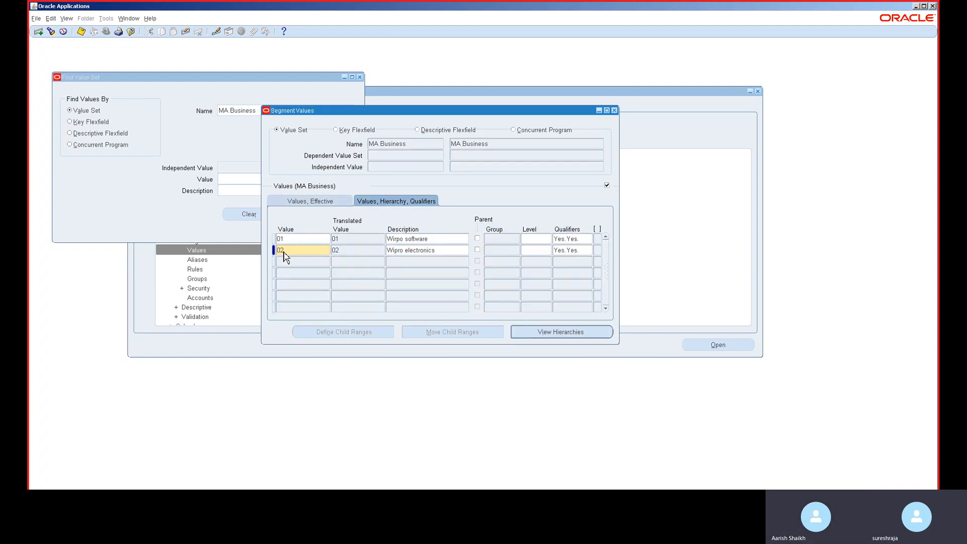
Add value 03 with description "Wirpo oil", keeping budgeting and posting allowed, and save the values
{"action": "left_click", "coordinate": [289, 262]}
{"action": "type", "text": "03"}
{"action": "key", "text": "Tab"}
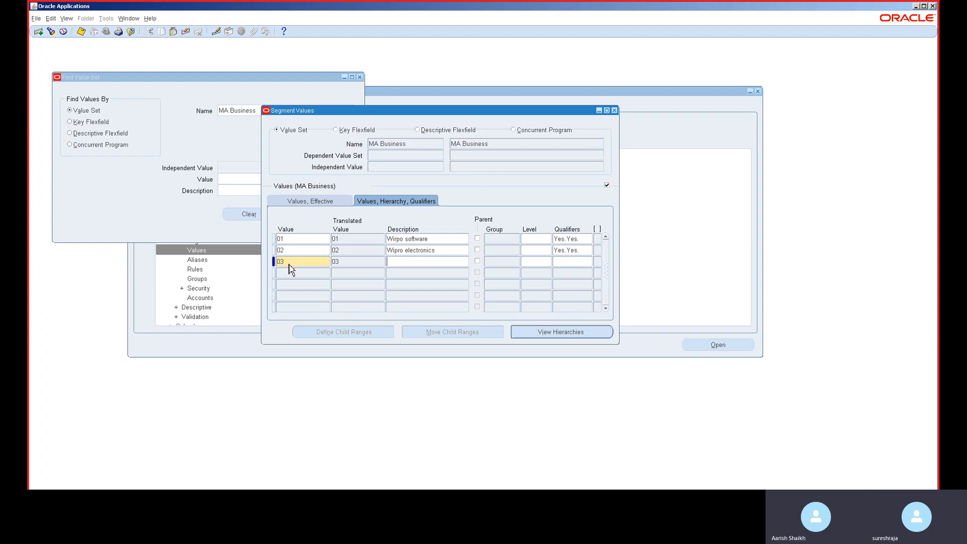
{"action": "type", "text": "Wi"}
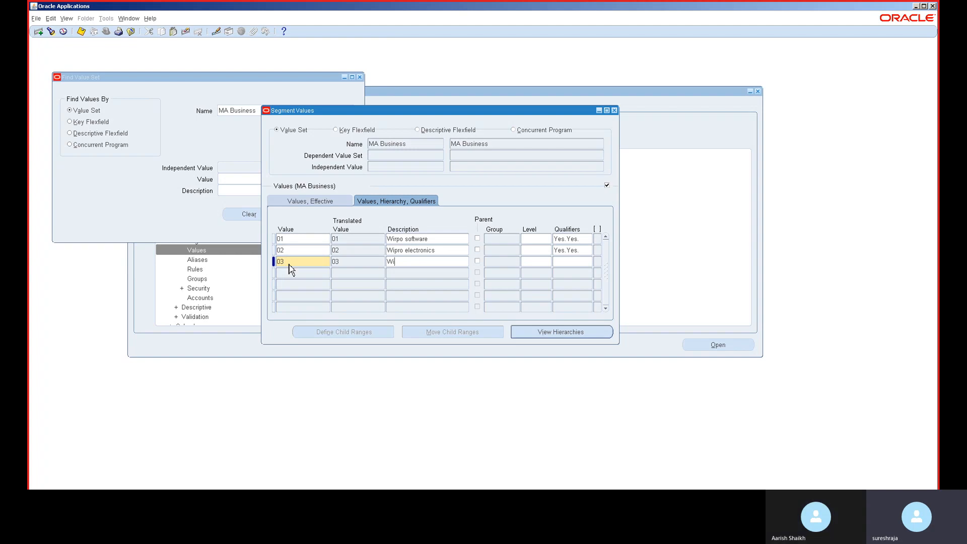
{"action": "type", "text": "rpo o"}
{"action": "key", "text": "Tab"}
{"action": "key", "text": "Tab"}
{"action": "key", "text": "Tab"}
{"action": "key", "text": "Tab"}
{"action": "key", "text": "Tab"}
{"action": "key", "text": "Tab"}
{"action": "key", "text": "Return"}
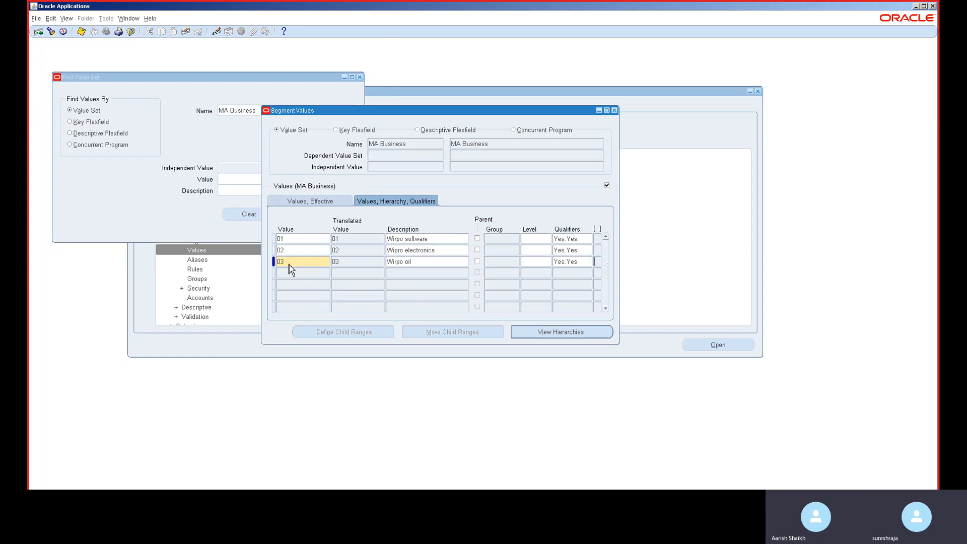
{"action": "key", "text": "Tab"}
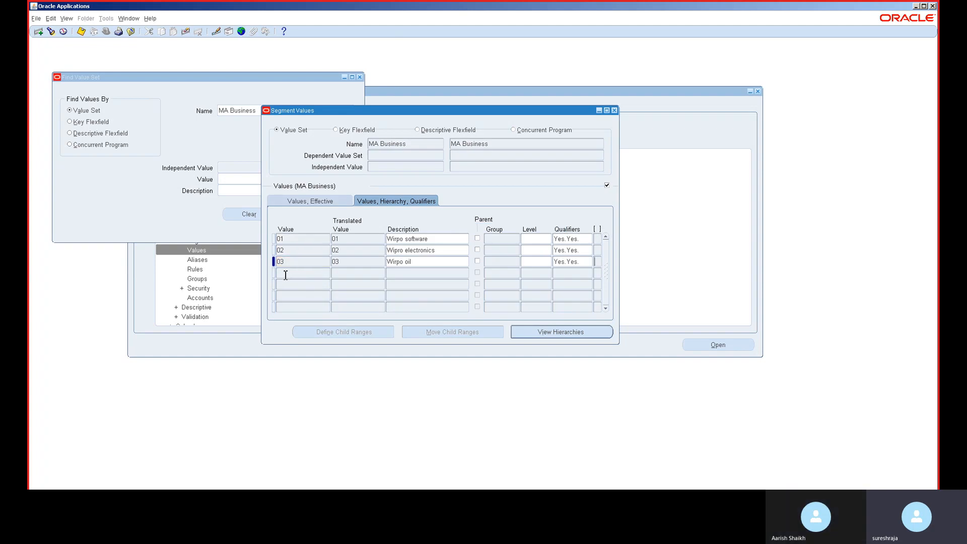
{"action": "left_click", "coordinate": [285, 273]}
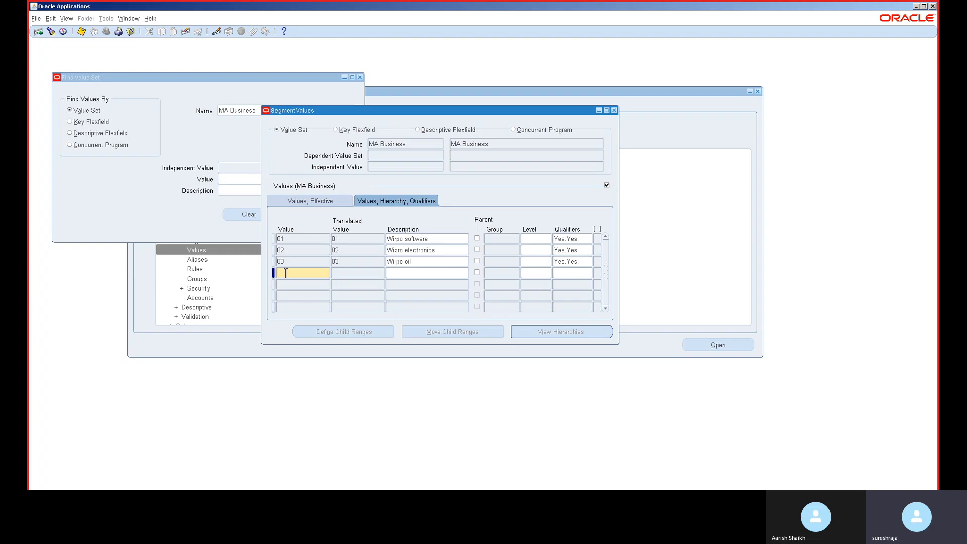
{"action": "type", "text": "999"}
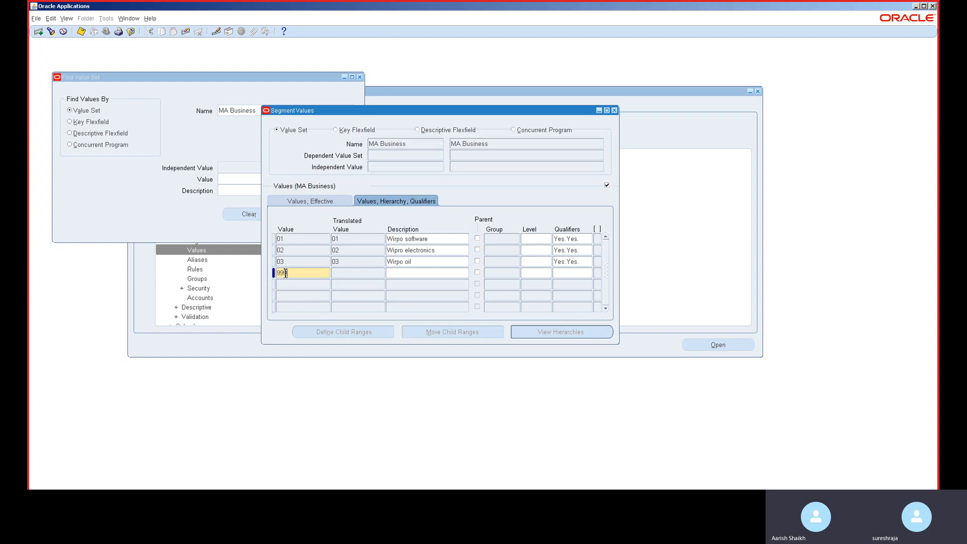
{"action": "key", "text": "Tab"}
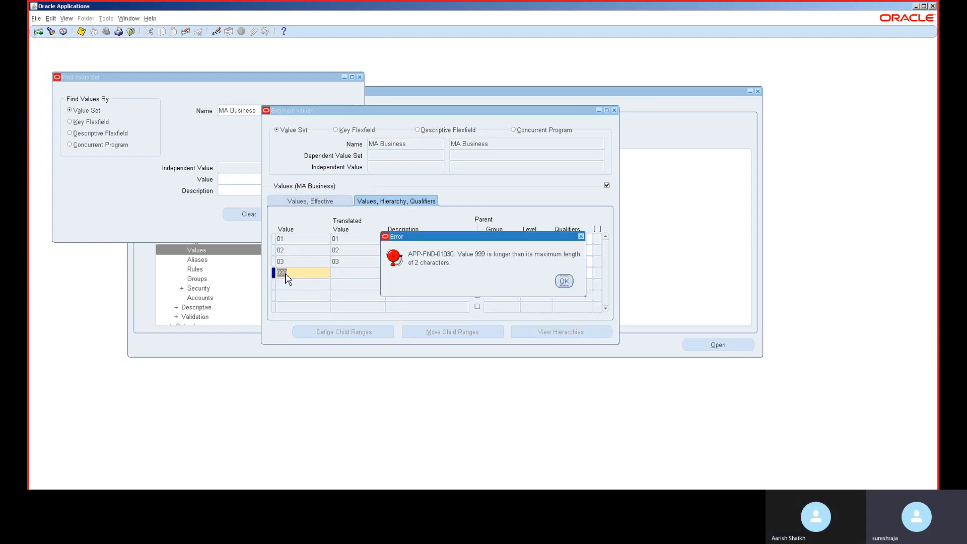
{"action": "left_click", "coordinate": [565, 281]}
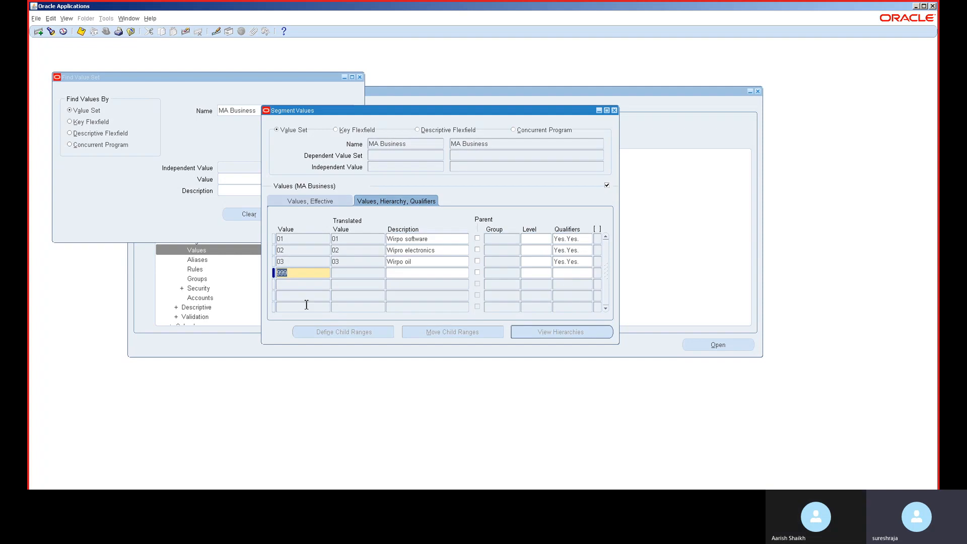
{"action": "left_click", "coordinate": [300, 274]}
{"action": "key", "text": "BackSpace"}
{"action": "key", "text": "BackSpace"}
{"action": "key", "text": "BackSpace"}
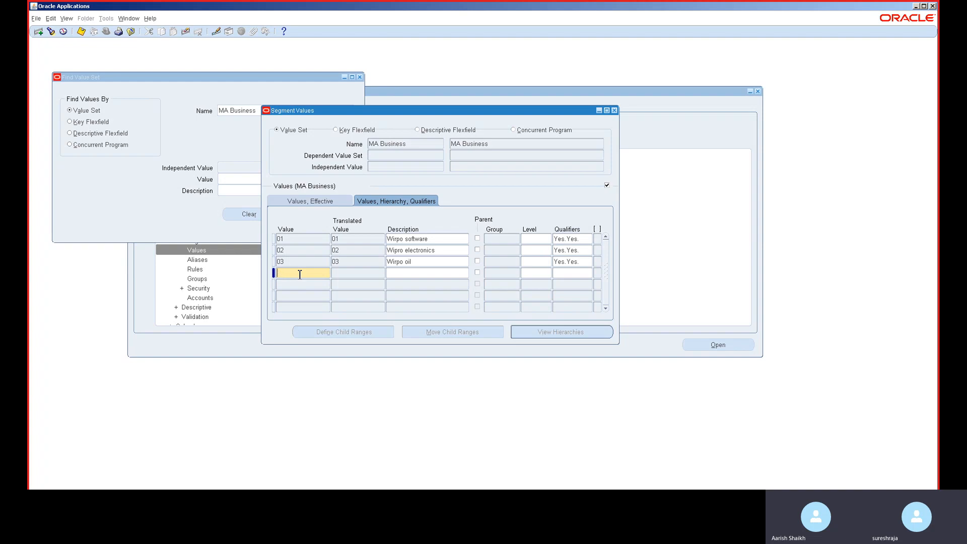
Add value 00 with description "Wipro Total" and mark it as a parent value
{"action": "type", "text": "00"}
{"action": "key", "text": "Tab"}
{"action": "type", "text": "Wipro "}
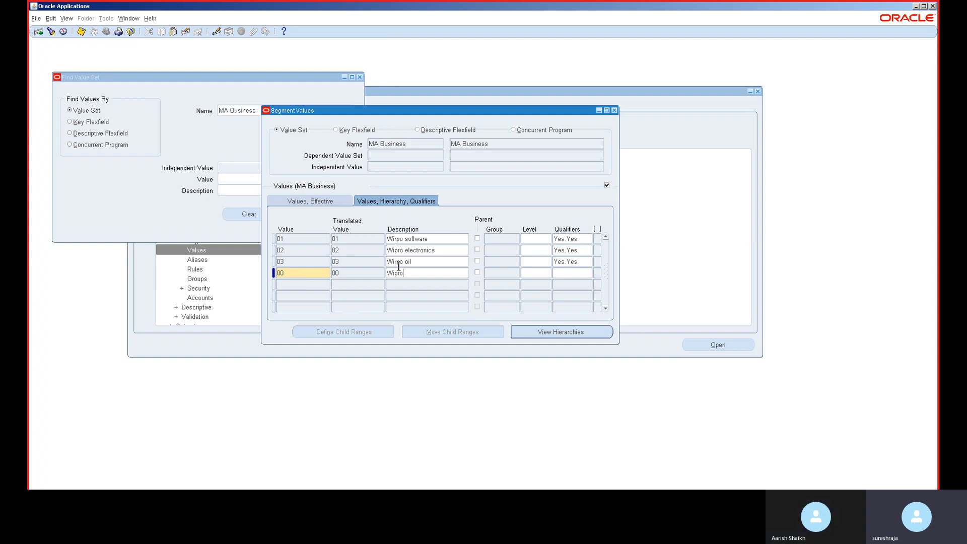
{"action": "type", "text": "Total"}
{"action": "left_click", "coordinate": [478, 273]}
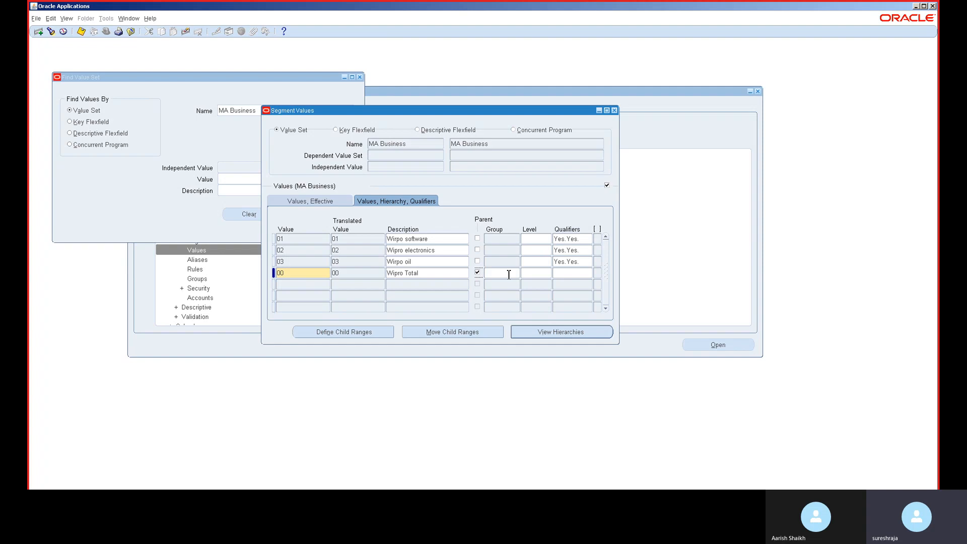
Set Allow Budgeting and Allow Posting to No for parent value 00 and save the record
{"action": "left_click", "coordinate": [569, 273]}
{"action": "type", "text": "n"}
{"action": "key", "text": "Tab"}
{"action": "type", "text": "n"}
{"action": "key", "text": "Tab"}
{"action": "left_click", "coordinate": [437, 289]}
{"action": "left_click", "coordinate": [362, 334]}
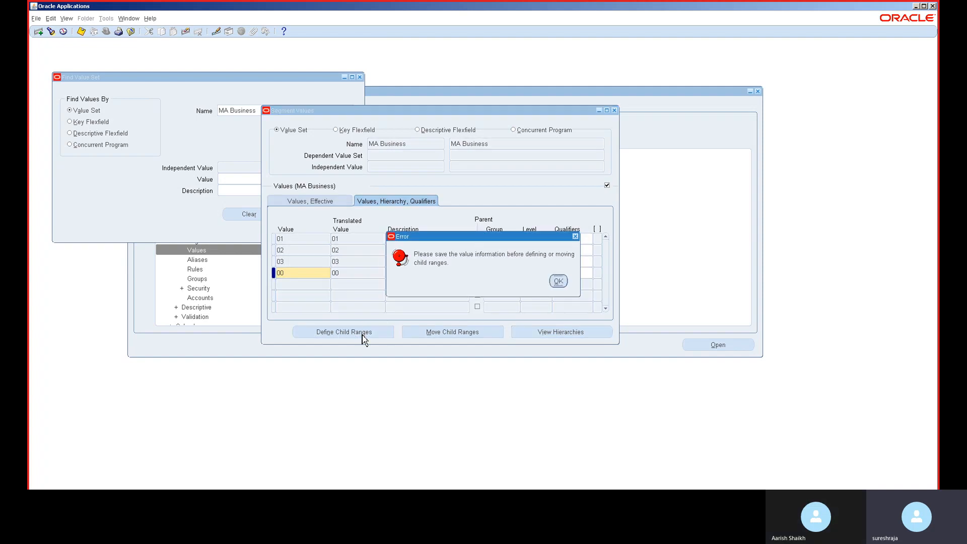
{"action": "left_click", "coordinate": [563, 282]}
{"action": "key", "text": "ctrl+s"}
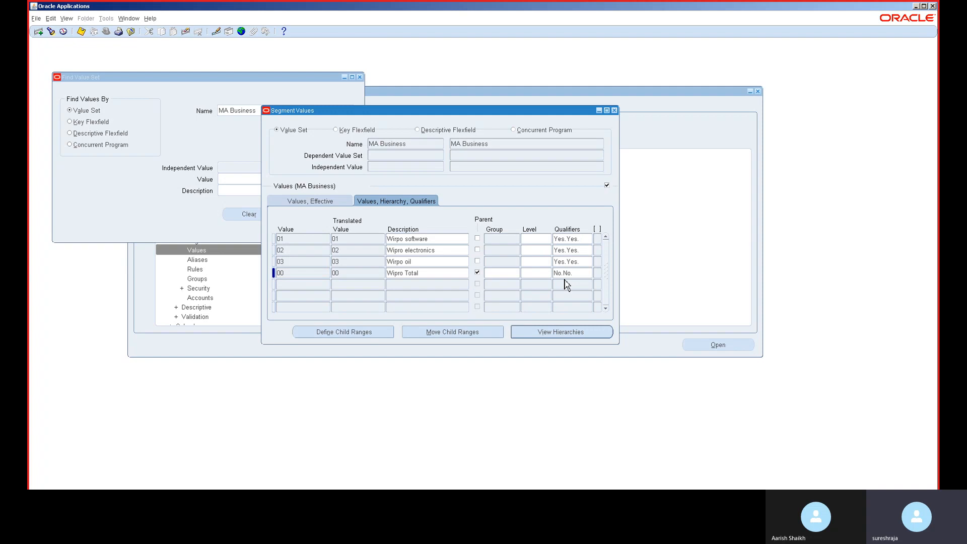
Define a child range from 01 to 99 with Child Values Only for parent value 00
{"action": "left_click", "coordinate": [358, 332]}
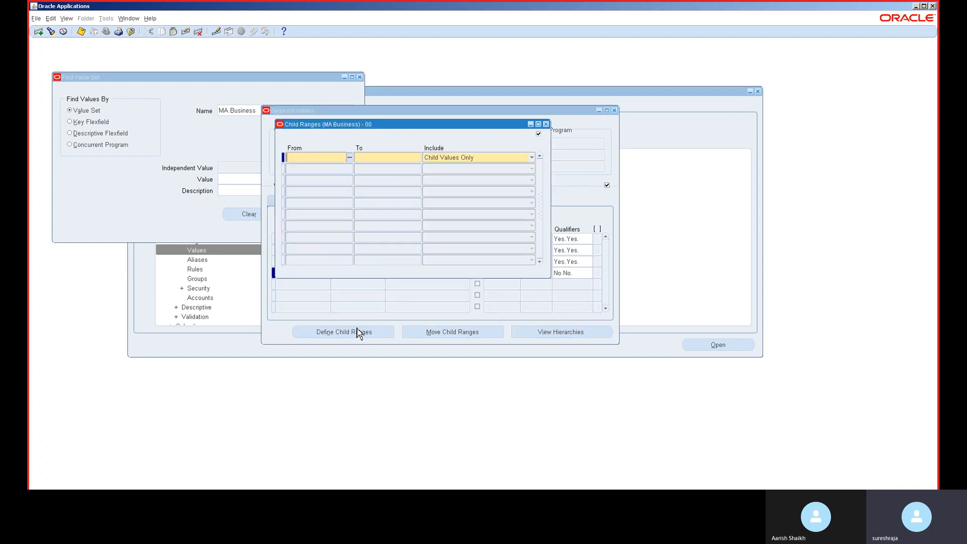
{"action": "type", "text": "01"}
{"action": "key", "text": "Tab"}
{"action": "type", "text": "99"}
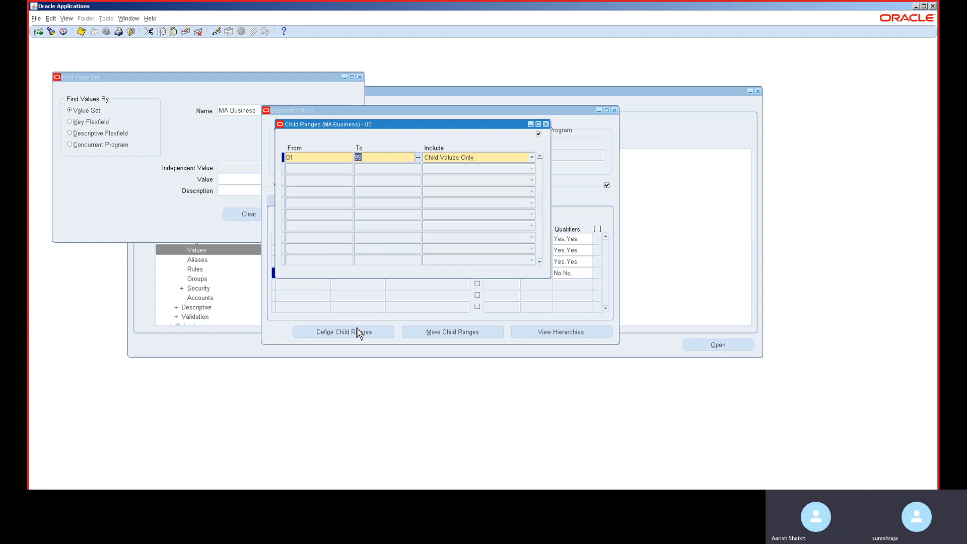
{"action": "left_click", "coordinate": [546, 124]}
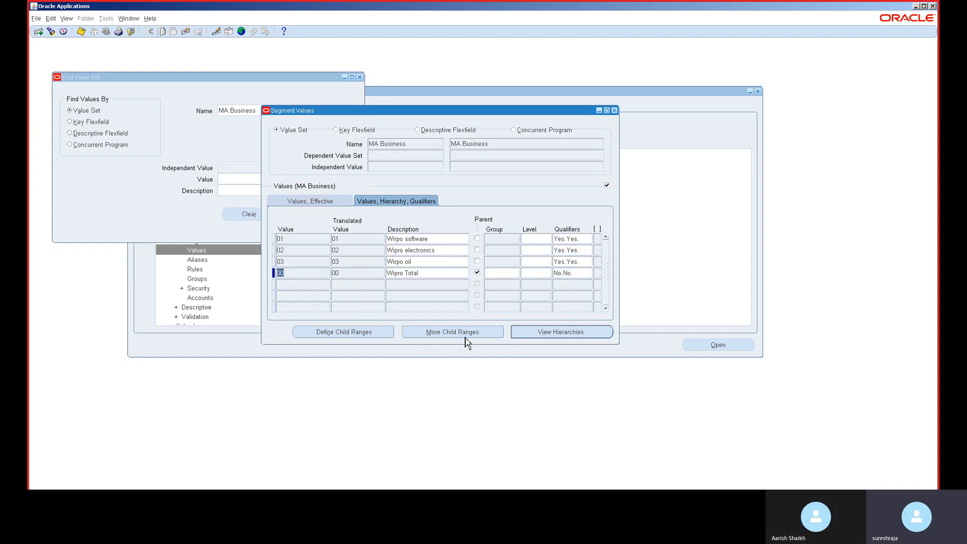
View the value hierarchy of parent 00 to check which child values it includes
{"action": "left_click", "coordinate": [538, 332]}
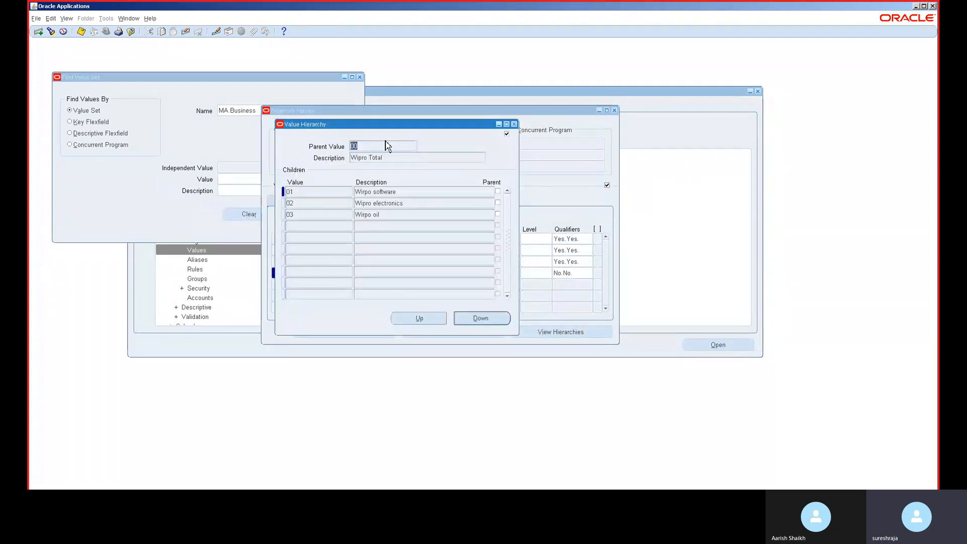
{"action": "left_click", "coordinate": [514, 124]}
{"action": "left_click", "coordinate": [407, 273]}
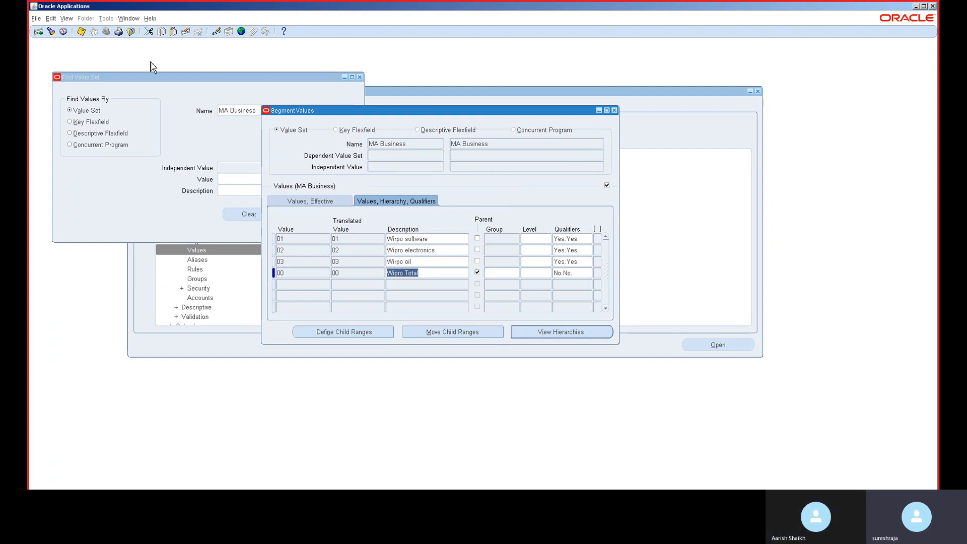
Search for value sets starting with MA and open the segment values of MA Cost centre
{"action": "left_click", "coordinate": [397, 147]}
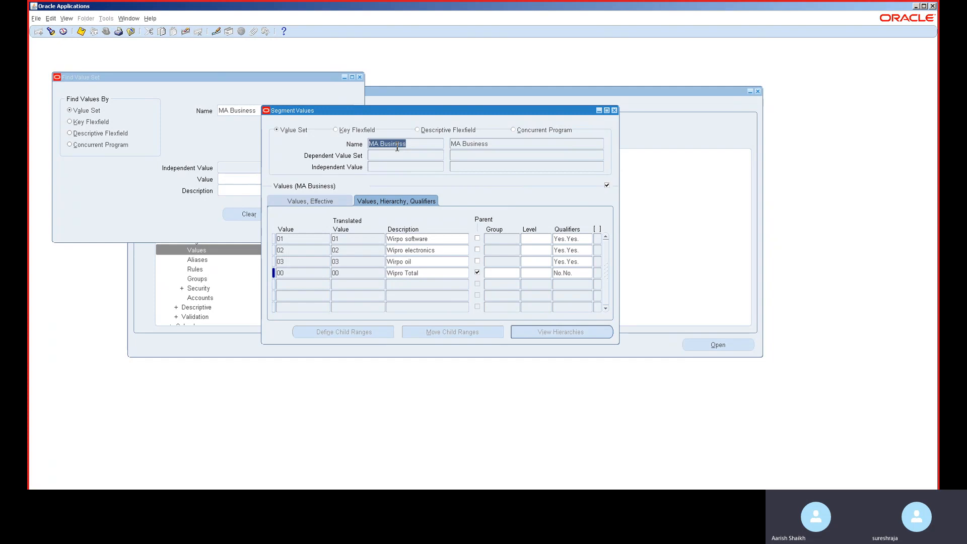
{"action": "left_click", "coordinate": [51, 31]}
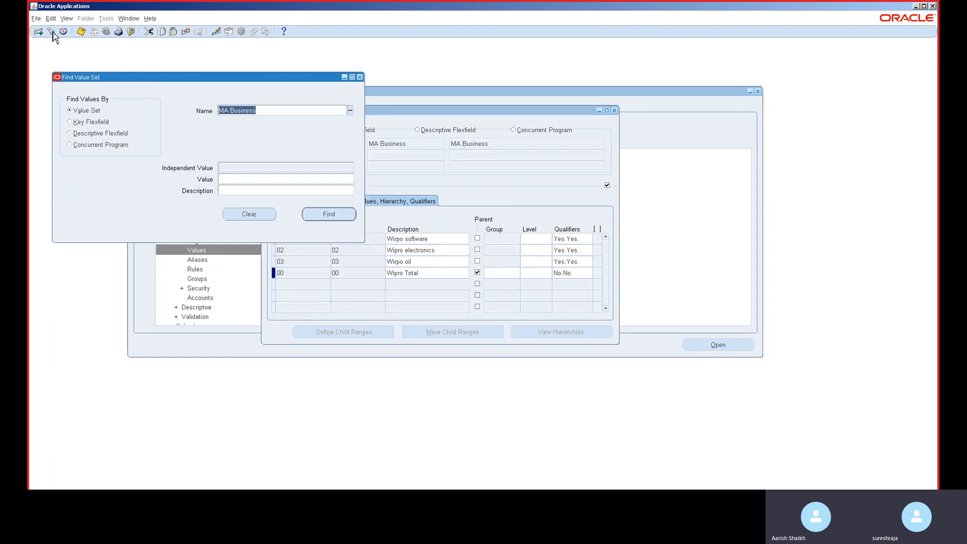
{"action": "key", "text": "BackSpace"}
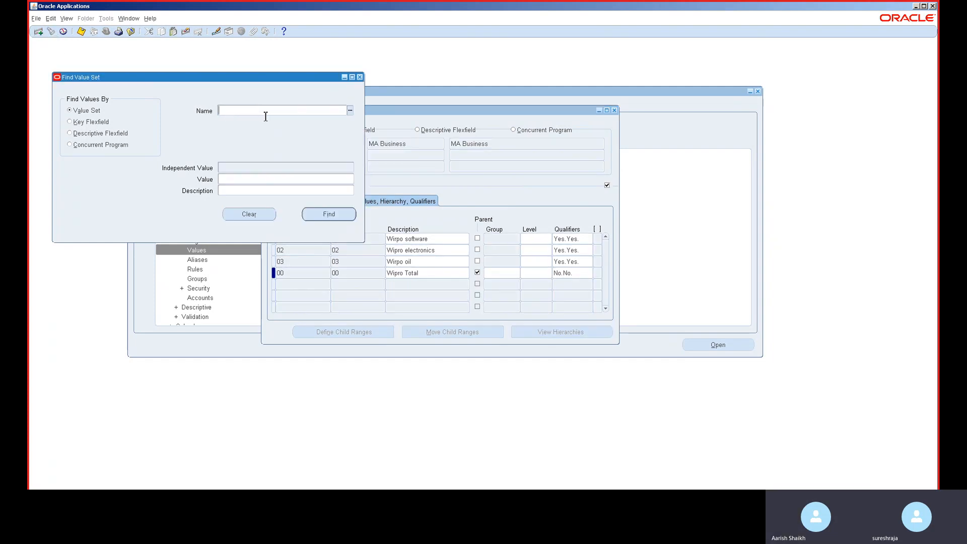
{"action": "type", "text": "MA"}
{"action": "key", "text": "Tab"}
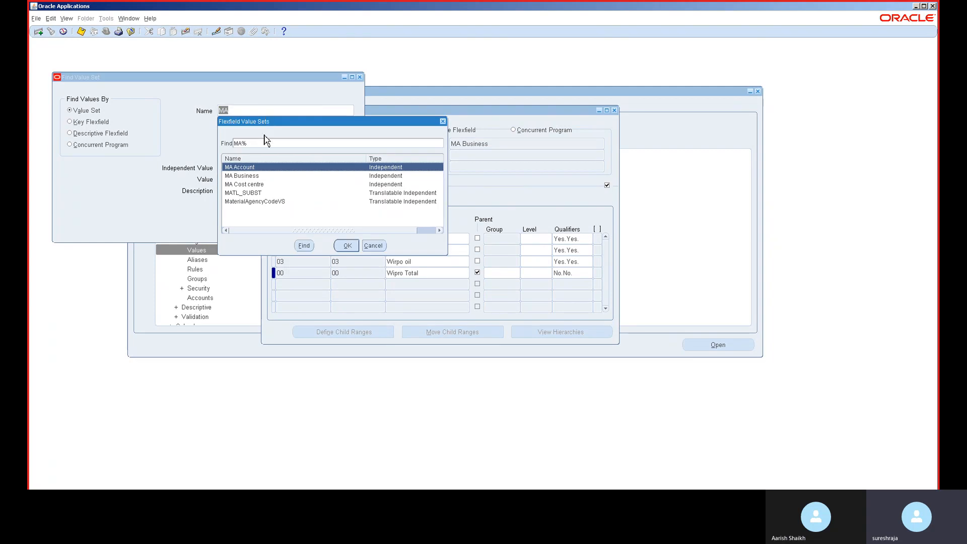
{"action": "double_click", "coordinate": [258, 186]}
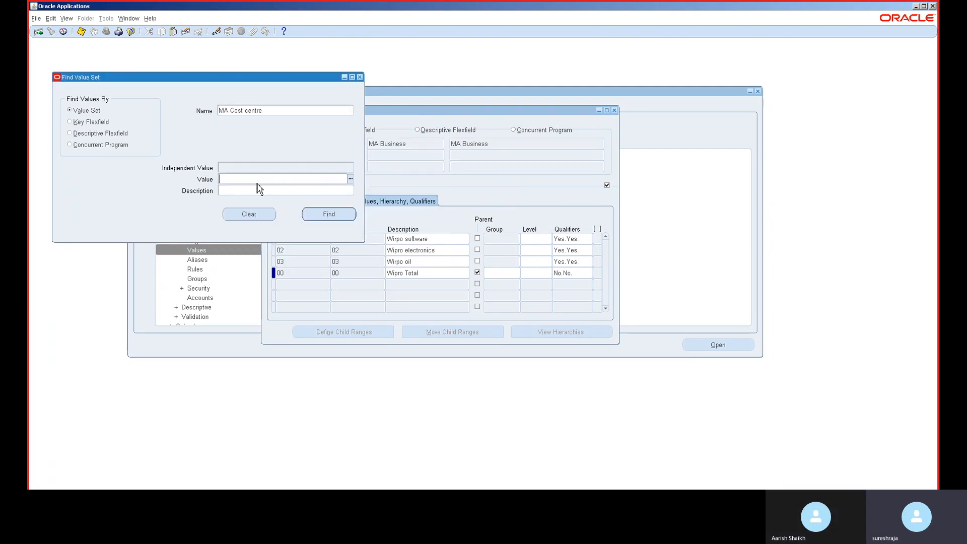
{"action": "left_click", "coordinate": [323, 216]}
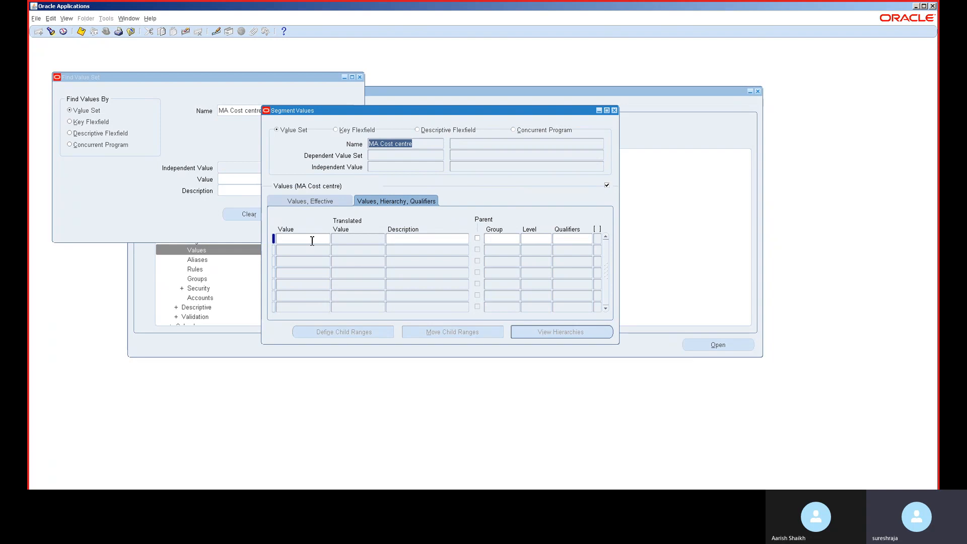
{"action": "type", "text": "0"}
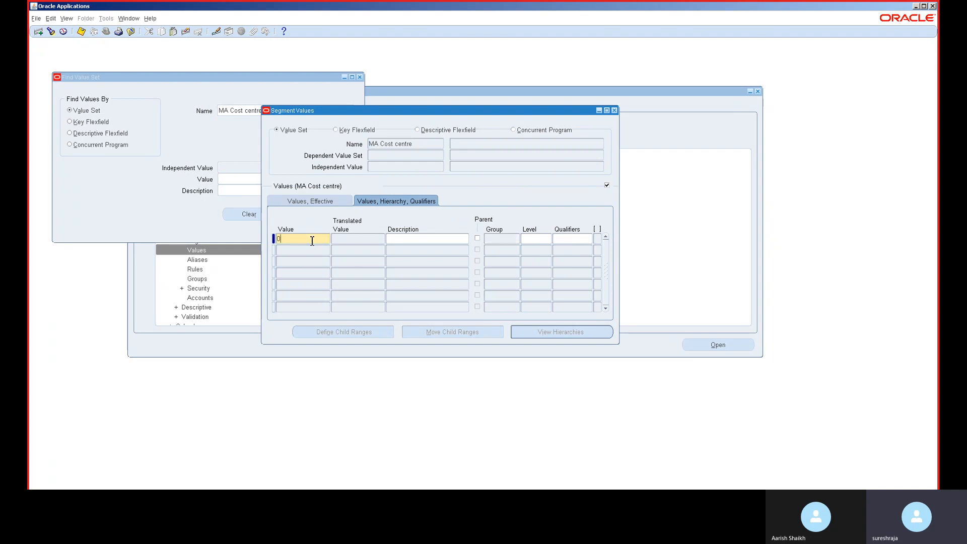
{"action": "type", "text": "0000000"}
{"action": "key", "text": "Tab"}
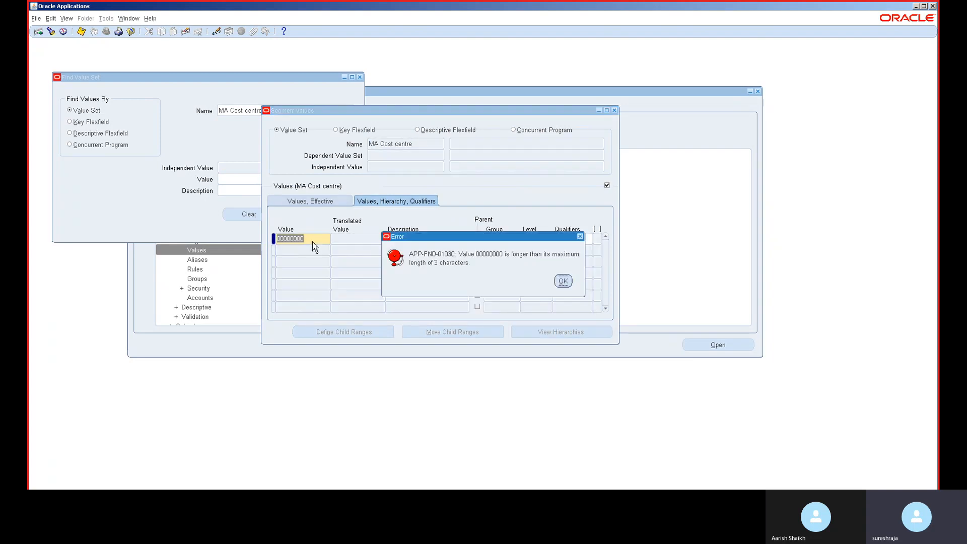
{"action": "left_click", "coordinate": [565, 282]}
{"action": "type", "text": "9"}
{"action": "key", "text": "Tab"}
{"action": "key", "text": "shift+Tab"}
Add value 001 with description "Finance" to MA Cost centre, with Allow Budgeting and Allow Posting set to Yes
{"action": "type", "text": "001"}
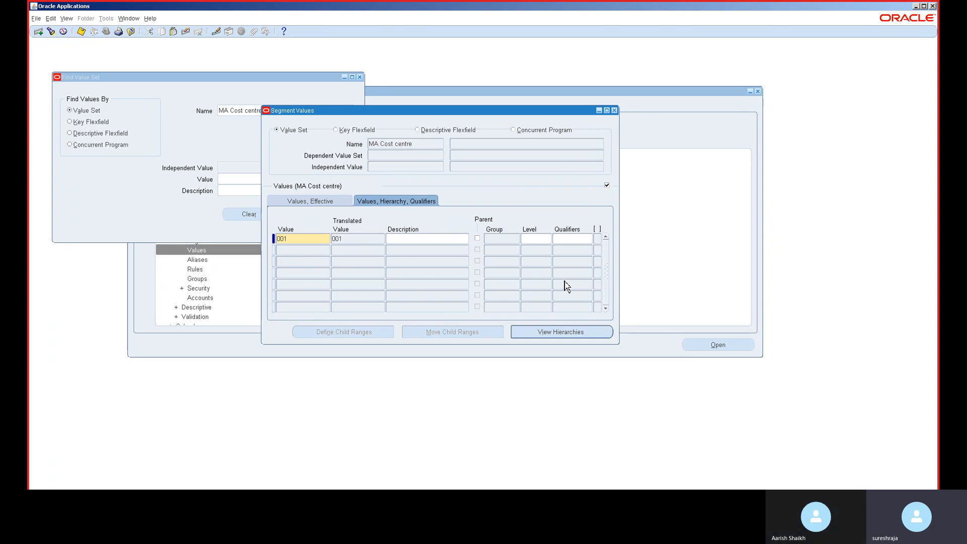
{"action": "type", "text": "Finan"}
{"action": "key", "text": "Tab"}
{"action": "key", "text": "Tab"}
{"action": "key", "text": "Tab"}
{"action": "key", "text": "Tab"}
{"action": "key", "text": "Tab"}
{"action": "key", "text": "Tab"}
{"action": "key", "text": "Return"}
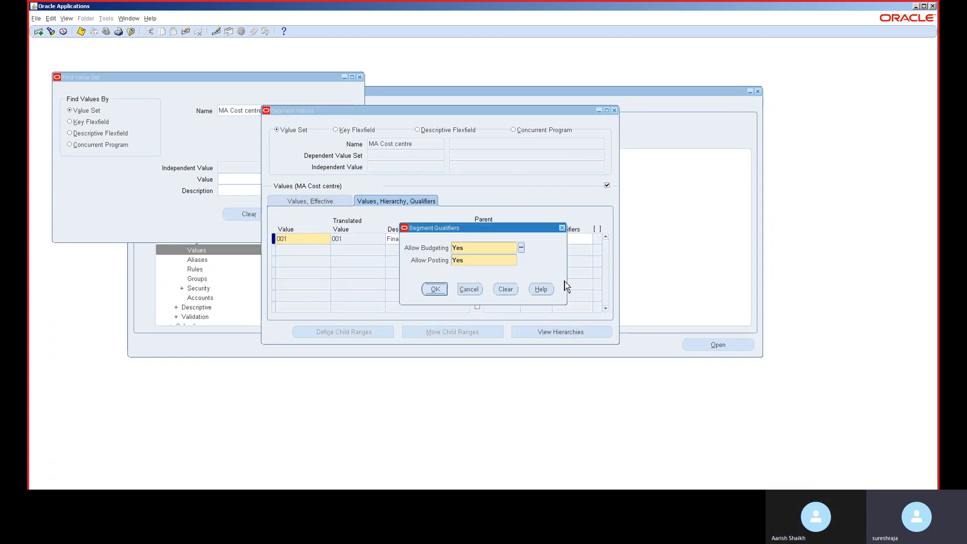
Add value 002 with description "HR", accept Yes for both of its segment qualifiers, and save the cost centre values
{"action": "key", "text": "Down"}
{"action": "type", "text": "002"}
{"action": "type", "text": "HR"}
{"action": "key", "text": "Tab"}
{"action": "key", "text": "Tab"}
{"action": "key", "text": "Tab"}
{"action": "key", "text": "Tab"}
{"action": "key", "text": "Tab"}
{"action": "key", "text": "Tab"}
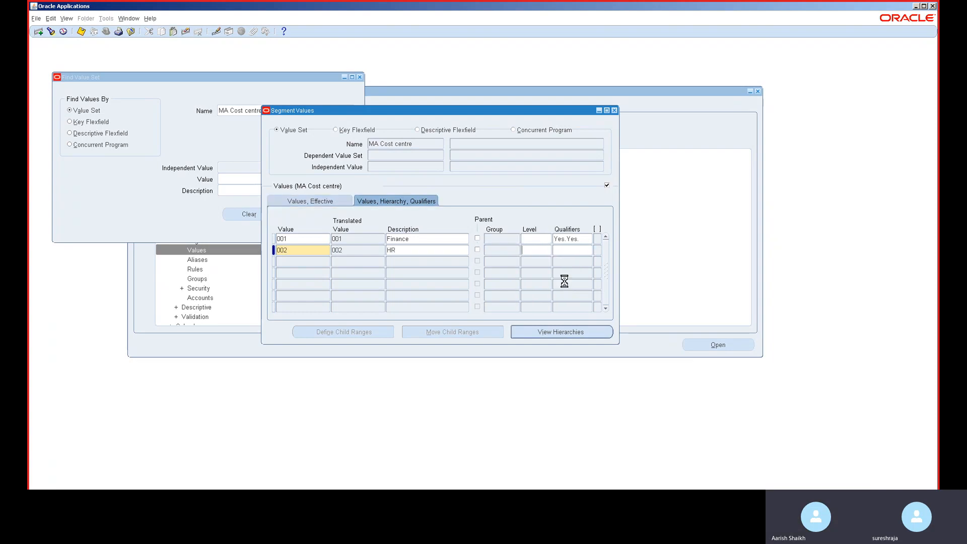
{"action": "key", "text": "Return"}
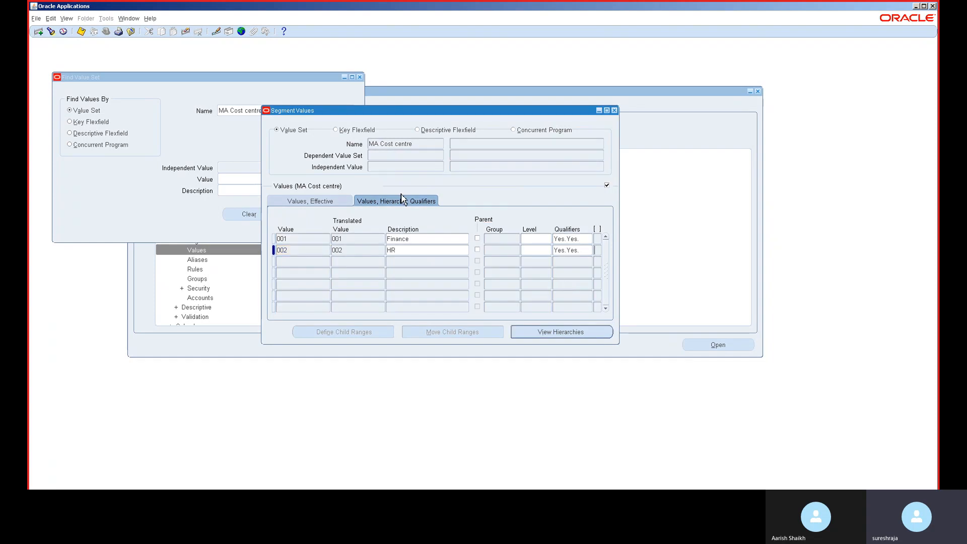
Switch the value set being queried to MA Account and open its segment values
{"action": "left_click", "coordinate": [174, 151]}
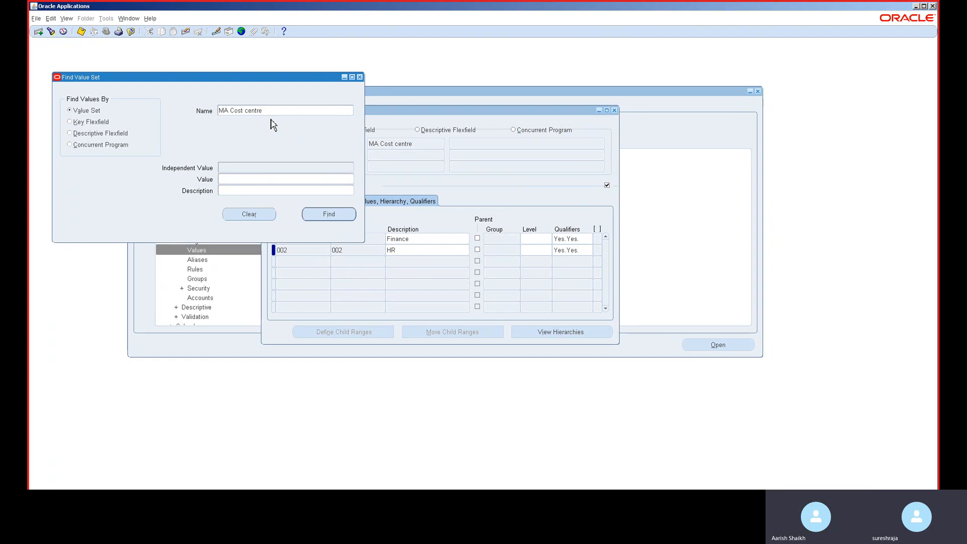
{"action": "left_click", "coordinate": [277, 111]}
{"action": "type", "text": "ma%"}
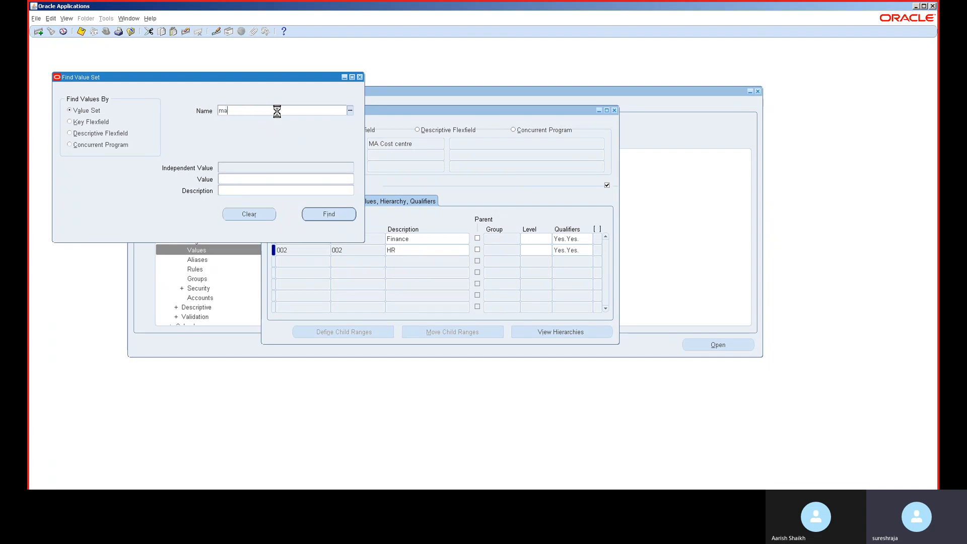
{"action": "key", "text": "Tab"}
{"action": "key", "text": "Down"}
{"action": "key", "text": "Down"}
{"action": "key", "text": "Up"}
{"action": "key", "text": "Up"}
{"action": "key", "text": "Return"}
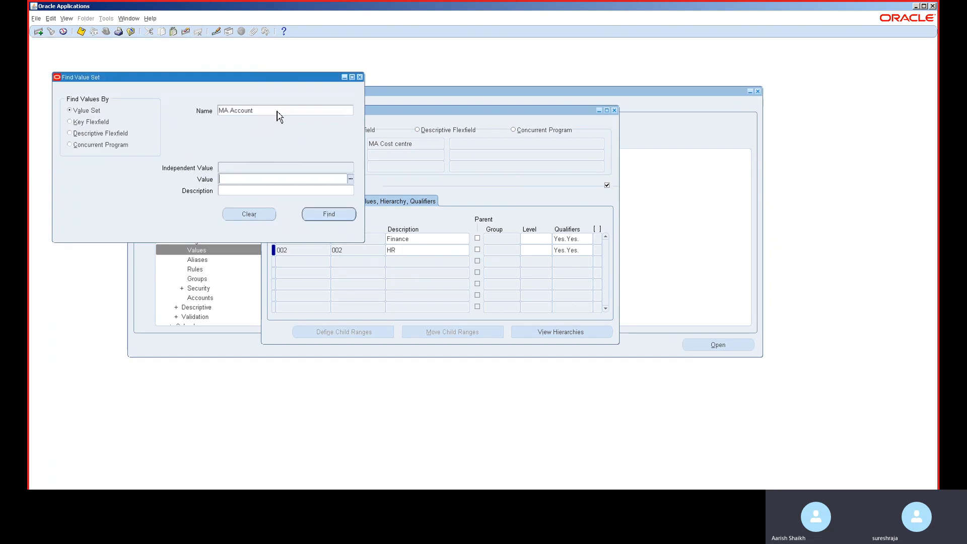
{"action": "left_click", "coordinate": [325, 219]}
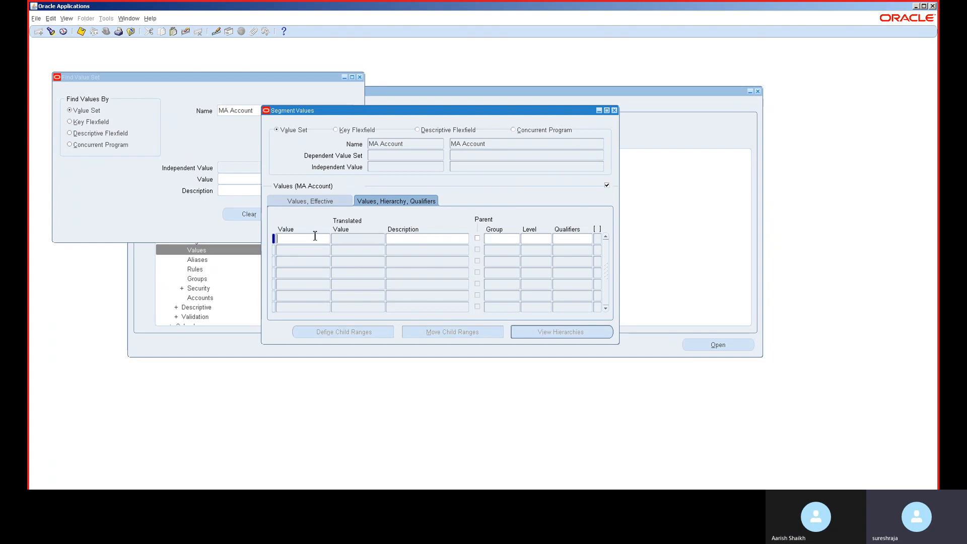
{"action": "type", "text": "iiiiii"}
{"action": "key", "text": "Tab"}
{"action": "key", "text": "Tab"}
{"action": "key", "text": "Tab"}
{"action": "key", "text": "Tab"}
{"action": "left_click", "coordinate": [299, 239]}
{"action": "key", "text": "BackSpace"}
{"action": "key", "text": "BackSpace"}
{"action": "key", "text": "BackSpace"}
{"action": "key", "text": "BackSpace"}
{"action": "key", "text": "BackSpace"}
{"action": "key", "text": "BackSpace"}
{"action": "type", "text": "100000"}
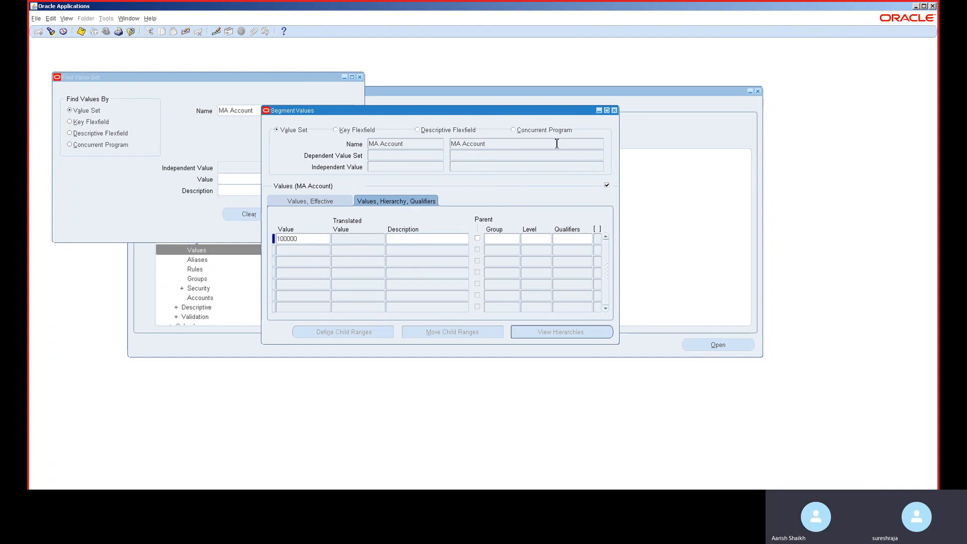
Close and reopen the key flexfield Segment Values form, and find the values of the MA Account value set
{"action": "left_click", "coordinate": [615, 111]}
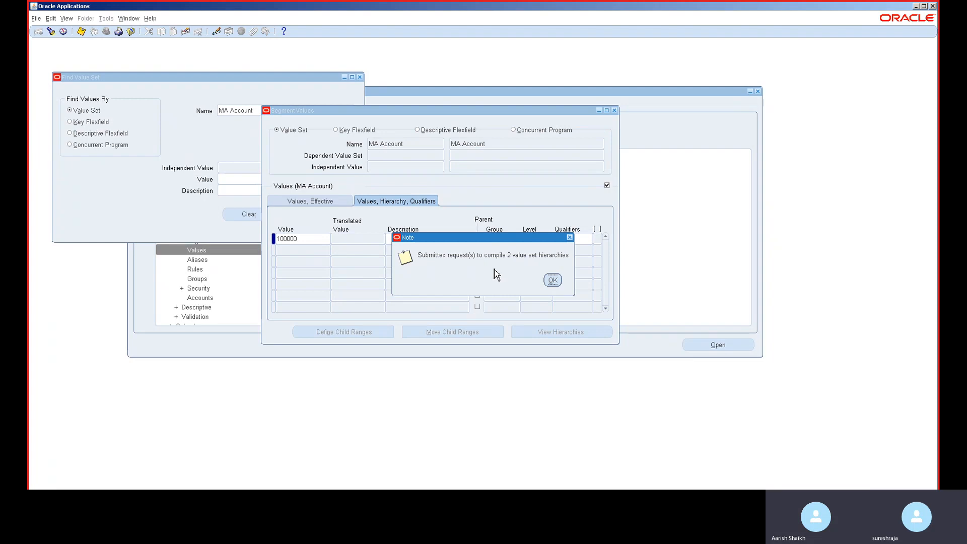
{"action": "left_click", "coordinate": [553, 281]}
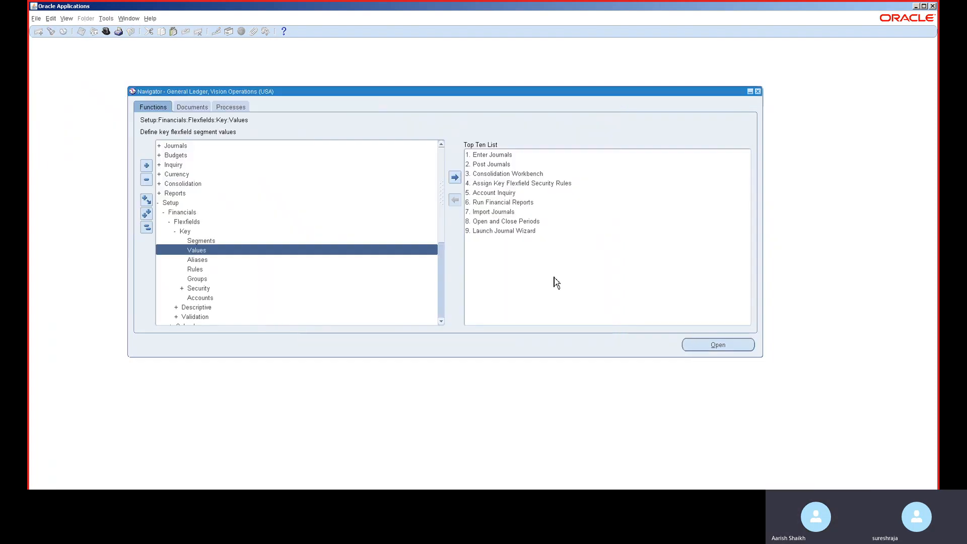
{"action": "double_click", "coordinate": [290, 251]}
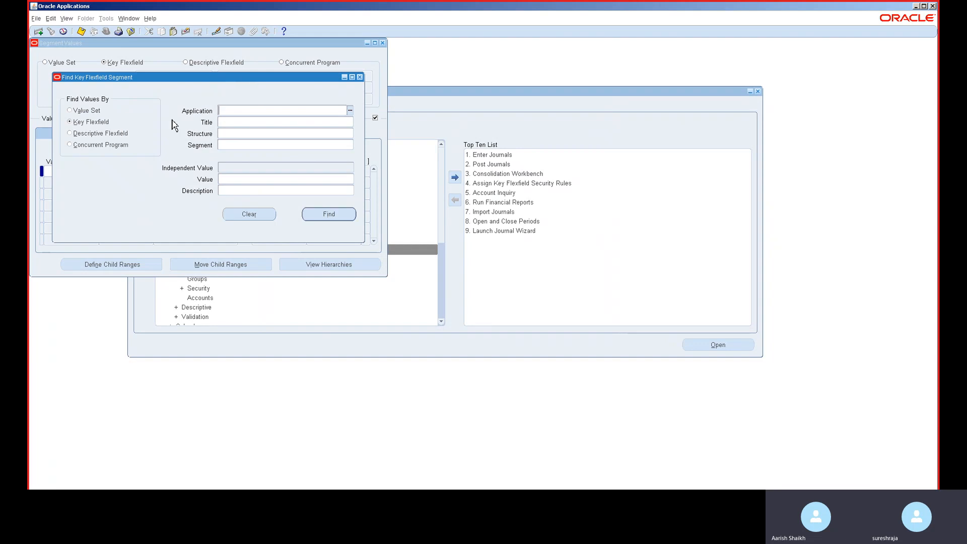
{"action": "left_click", "coordinate": [87, 112]}
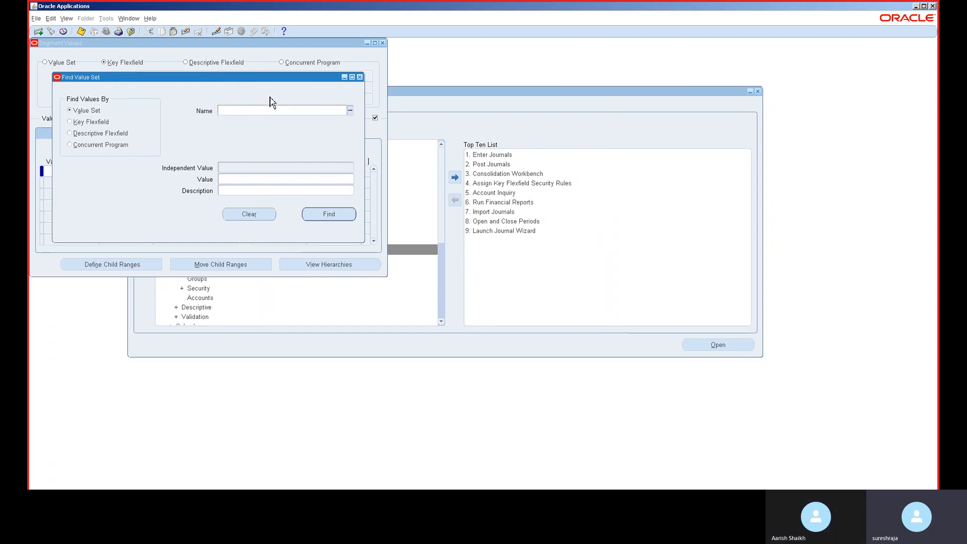
{"action": "type", "text": "ma"}
{"action": "key", "text": "Tab"}
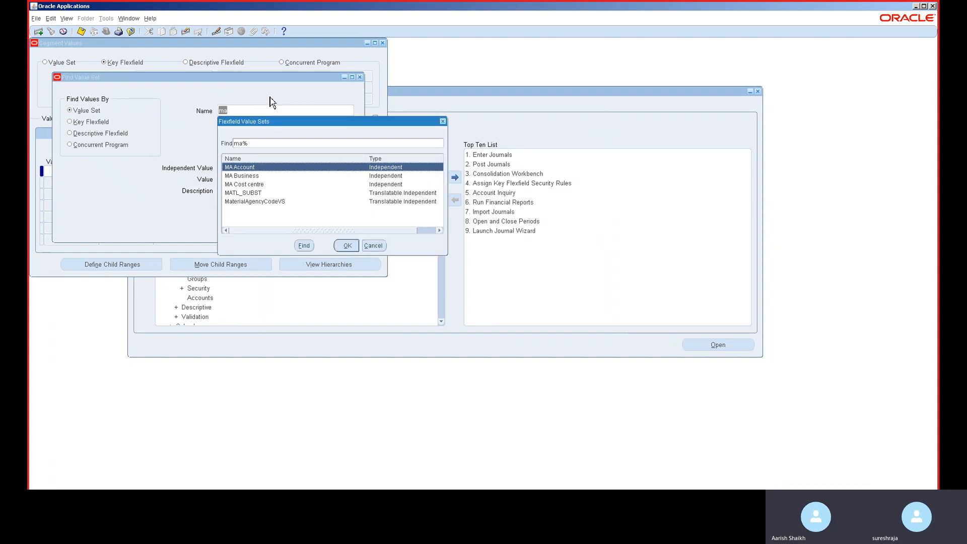
{"action": "double_click", "coordinate": [262, 167]}
{"action": "left_click", "coordinate": [326, 214]}
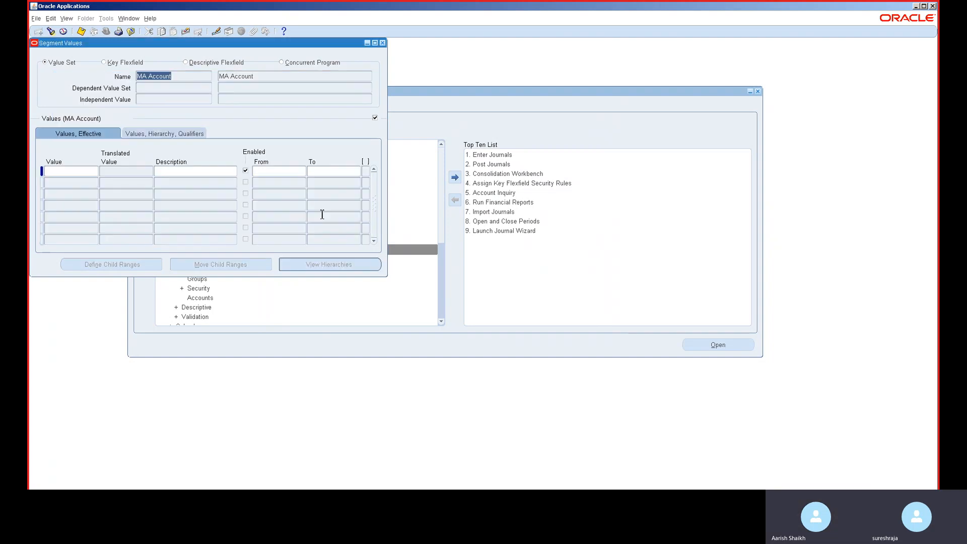
{"action": "left_click", "coordinate": [65, 173]}
{"action": "type", "text": "1000000"}
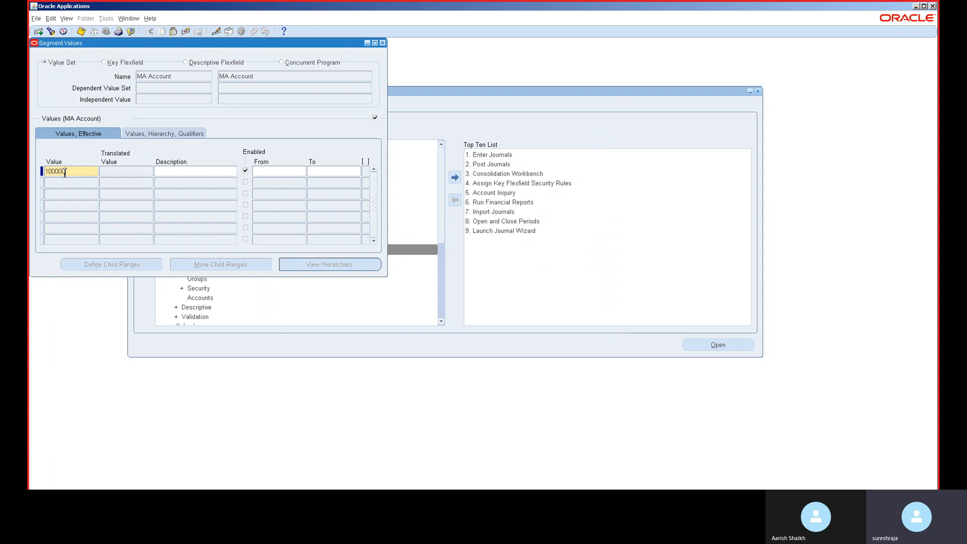
{"action": "key", "text": "Tab"}
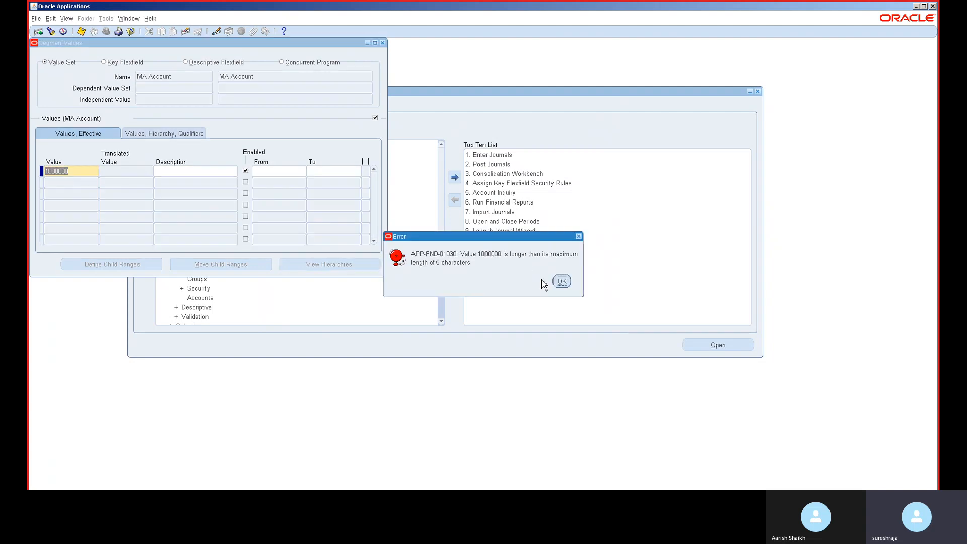
{"action": "left_click", "coordinate": [562, 281]}
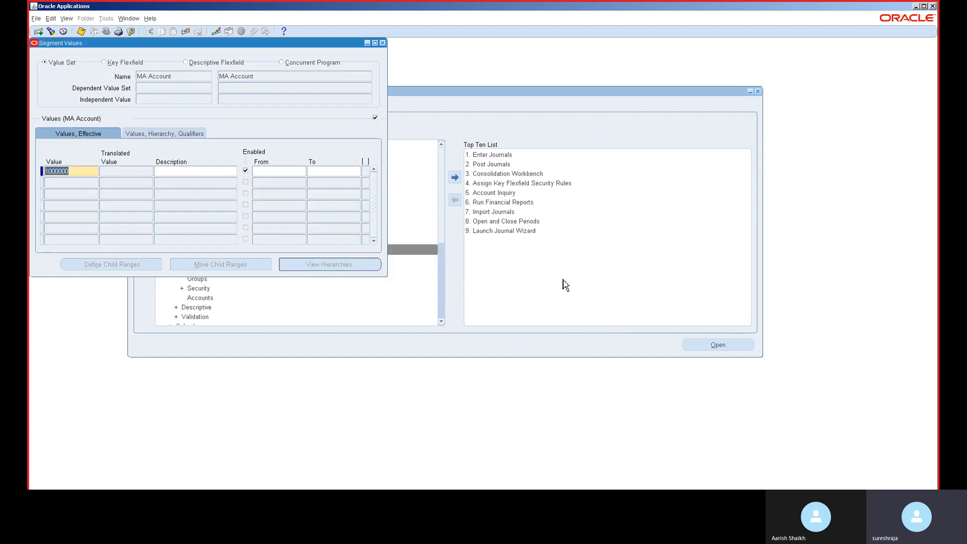
Add value 10001 with description "Cash" to the MA Account value set
{"action": "left_click", "coordinate": [85, 172]}
{"action": "key", "text": "BackSpace"}
{"action": "key", "text": "BackSpace"}
{"action": "key", "text": "BackSpace"}
{"action": "type", "text": "10"}
{"action": "key", "text": "Tab"}
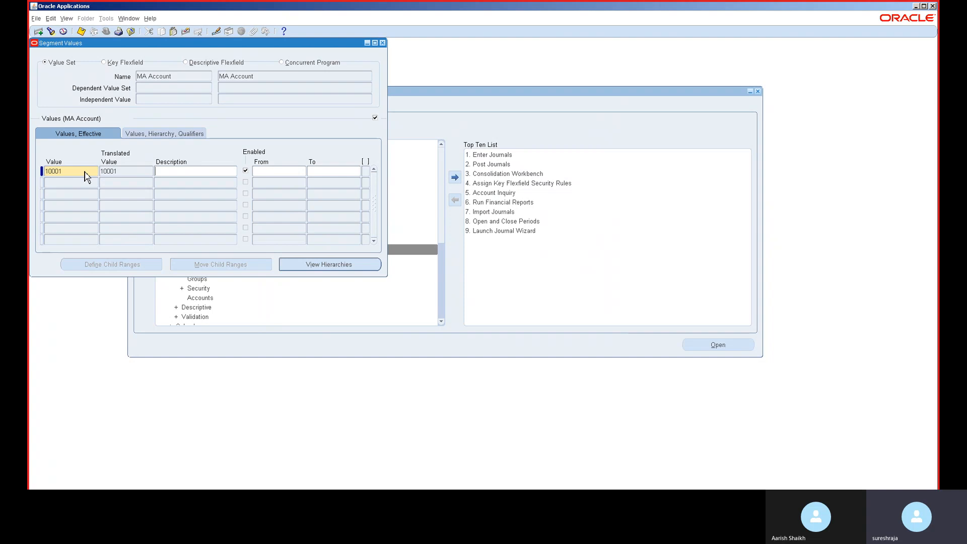
{"action": "key", "text": "Tab"}
{"action": "key", "text": "Tab"}
{"action": "key", "text": "Tab"}
{"action": "key", "text": "Tab"}
{"action": "key", "text": "Tab"}
{"action": "key", "text": "Tab"}
Set the Account Type of value 10001 to Asset, keeping Yes for Allow Budgeting and Allow Posting
{"action": "key", "text": "Tab"}
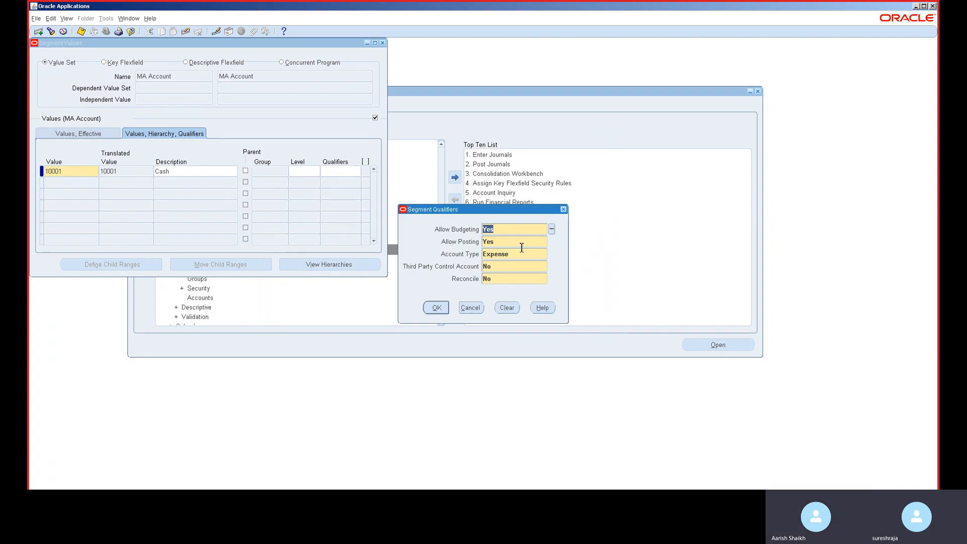
{"action": "left_click", "coordinate": [516, 257]}
{"action": "type", "text": "As"}
{"action": "key", "text": "Tab"}
{"action": "left_click", "coordinate": [447, 309]}
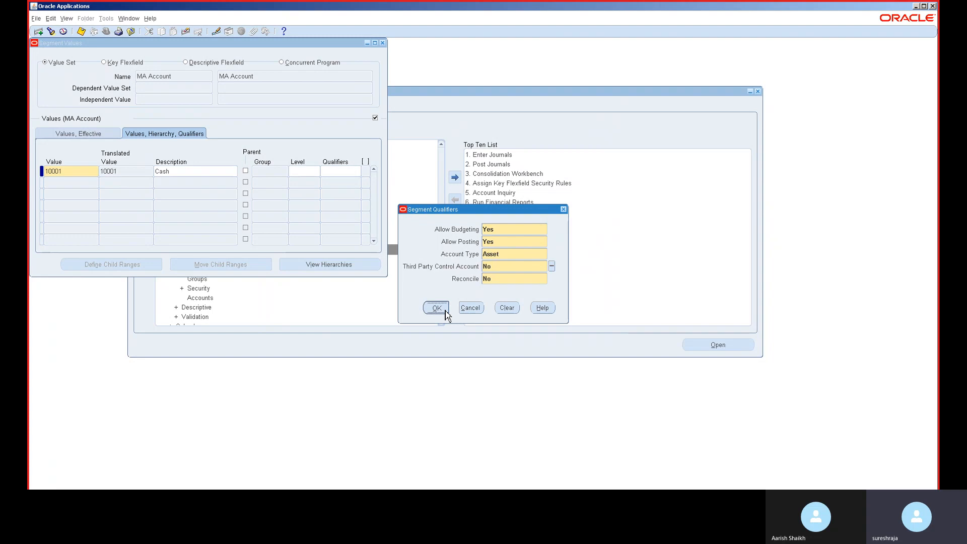
Add value 10002 with description "Debtors" below the Cash account
{"action": "left_click", "coordinate": [78, 187]}
{"action": "type", "text": "10002"}
{"action": "key", "text": "Tab"}
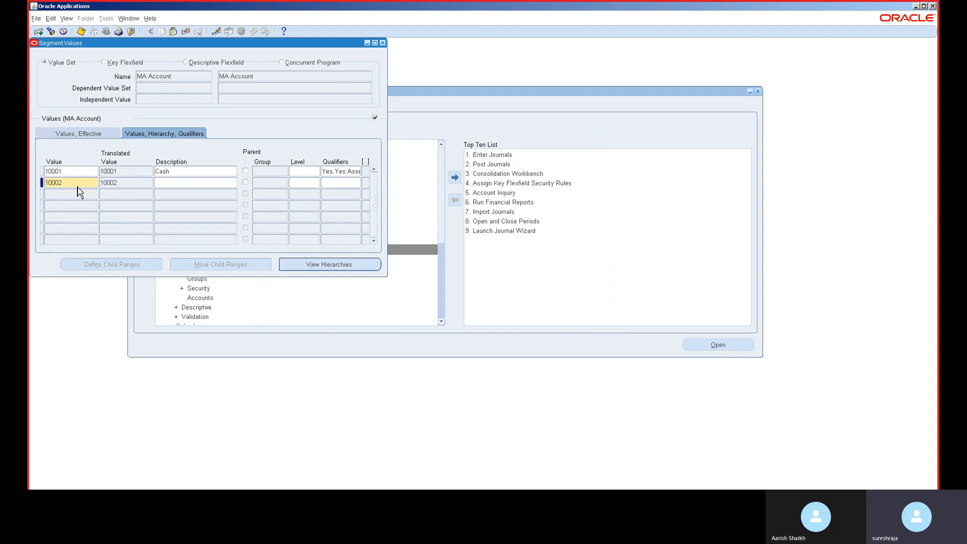
{"action": "type", "text": "Debt"}
{"action": "key", "text": "Tab"}
{"action": "key", "text": "Tab"}
{"action": "key", "text": "Tab"}
{"action": "key", "text": "Tab"}
{"action": "key", "text": "Tab"}
{"action": "key", "text": "Tab"}
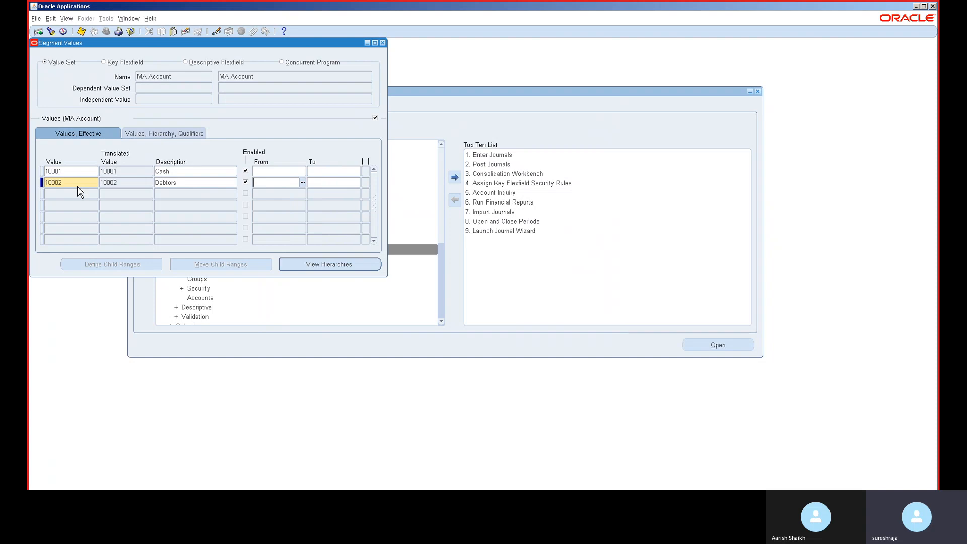
Set the Account Type qualifier of value 10002 to Asset and accept the segment qualifiers
{"action": "key", "text": "Tab"}
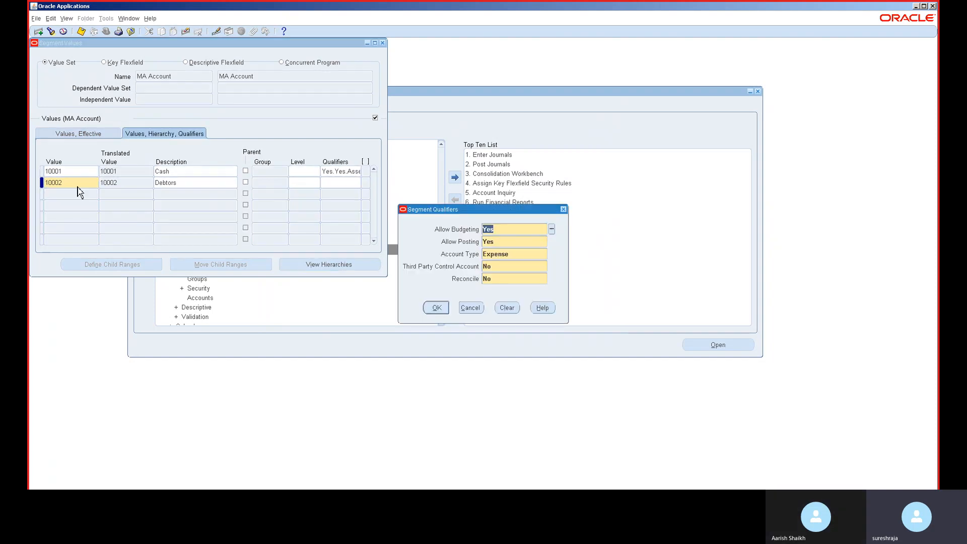
{"action": "double_click", "coordinate": [526, 254]}
{"action": "type", "text": "ass"}
{"action": "key", "text": "Tab"}
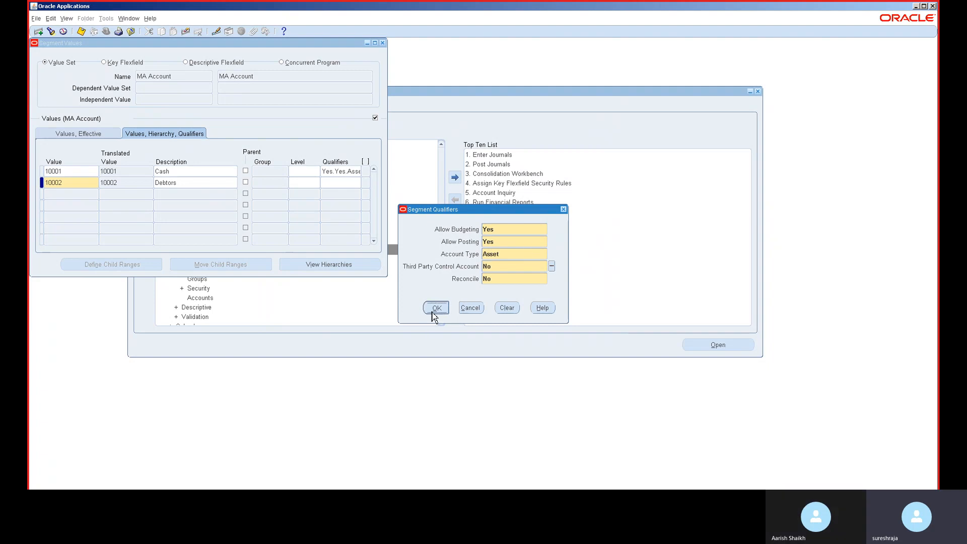
{"action": "left_click", "coordinate": [433, 310]}
Add value 10003 with description "Furniture" below the Debtors account
{"action": "left_click", "coordinate": [66, 195]}
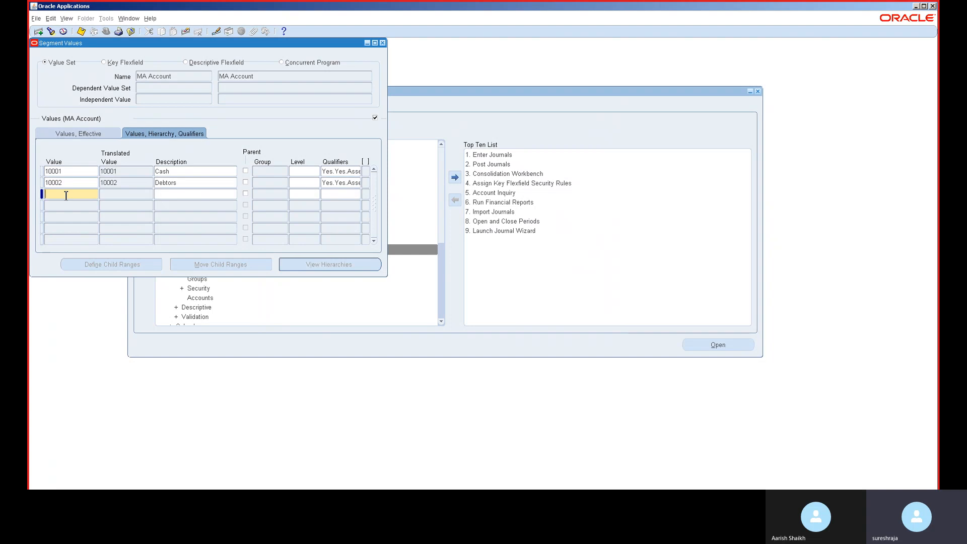
{"action": "type", "text": "10003"}
{"action": "key", "text": "Tab"}
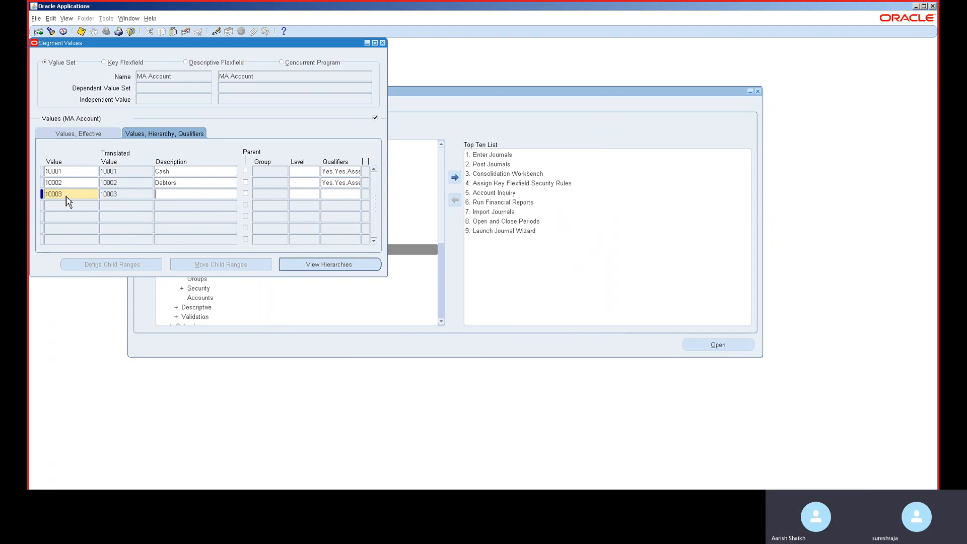
{"action": "type", "text": "B"}
{"action": "type", "text": "urniture"}
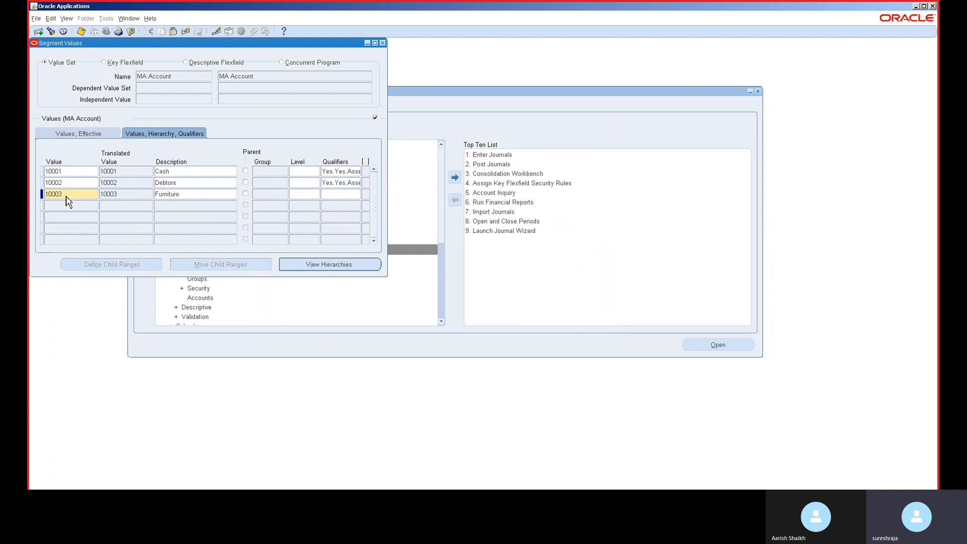
Open the segment qualifiers of value 10003 and set Third Party Control Account to No
{"action": "key", "text": "Tab"}
{"action": "key", "text": "Tab"}
{"action": "key", "text": "Tab"}
{"action": "key", "text": "Tab"}
{"action": "key", "text": "Tab"}
{"action": "key", "text": "Tab"}
{"action": "key", "text": "Tab"}
{"action": "key", "text": "Tab"}
{"action": "key", "text": "Tab"}
{"action": "key", "text": "Tab"}
{"action": "type", "text": "a"}
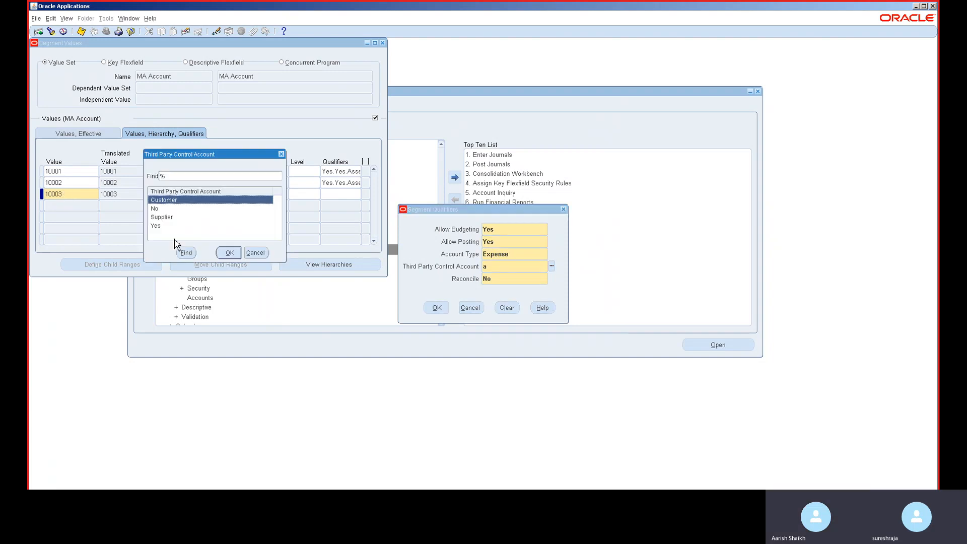
{"action": "left_click", "coordinate": [256, 252]}
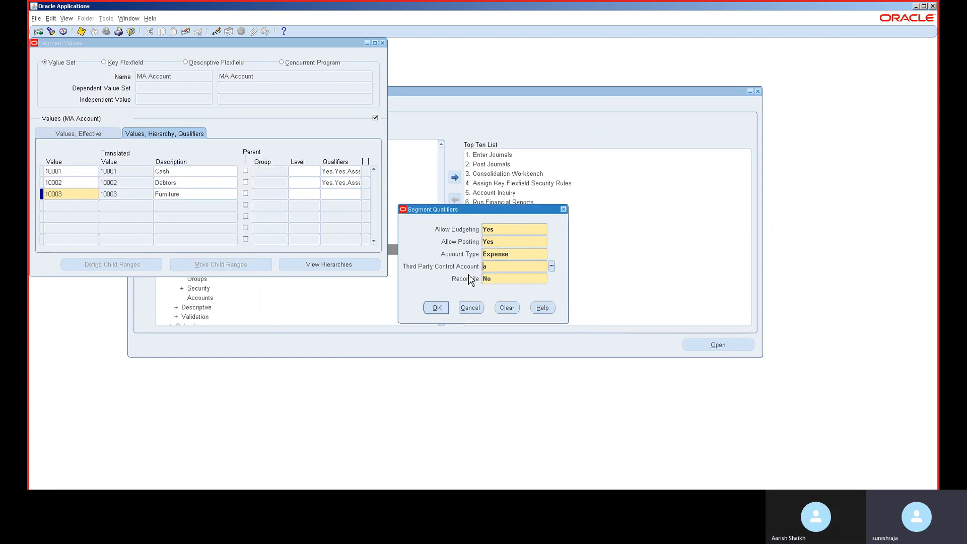
{"action": "type", "text": "N"}
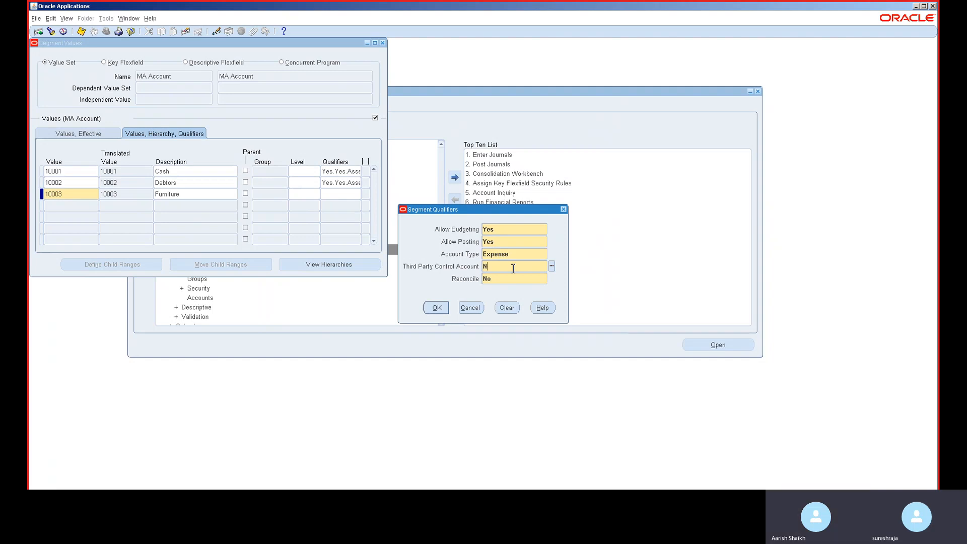
{"action": "key", "text": "Tab"}
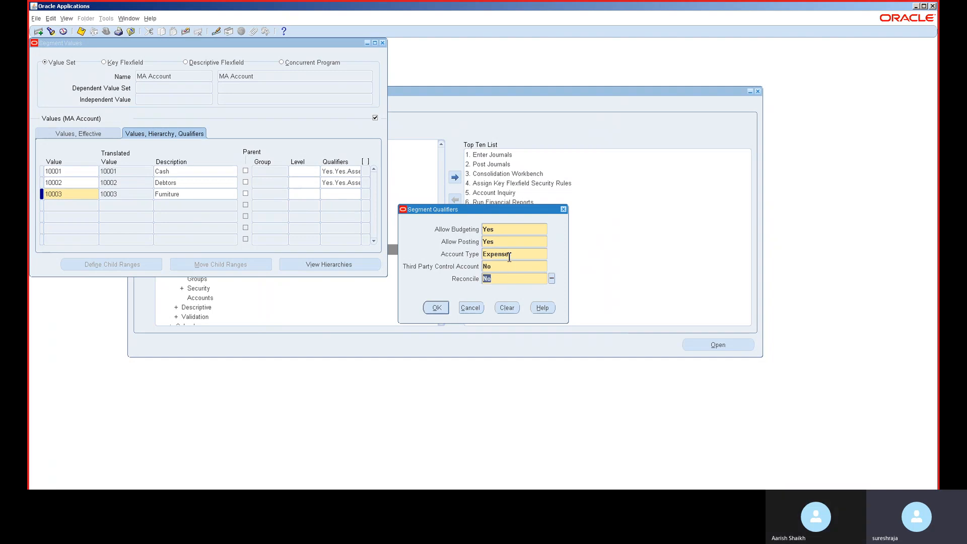
Set the Account Type qualifier of value 10003 to Asset and accept the segment qualifiers
{"action": "left_click", "coordinate": [509, 257]}
{"action": "key", "text": "BackSpace"}
{"action": "key", "text": "BackSpace"}
{"action": "key", "text": "BackSpace"}
{"action": "key", "text": "BackSpace"}
{"action": "key", "text": "BackSpace"}
{"action": "key", "text": "BackSpace"}
{"action": "key", "text": "BackSpace"}
{"action": "type", "text": "A"}
{"action": "key", "text": "Tab"}
{"action": "key", "text": "Return"}
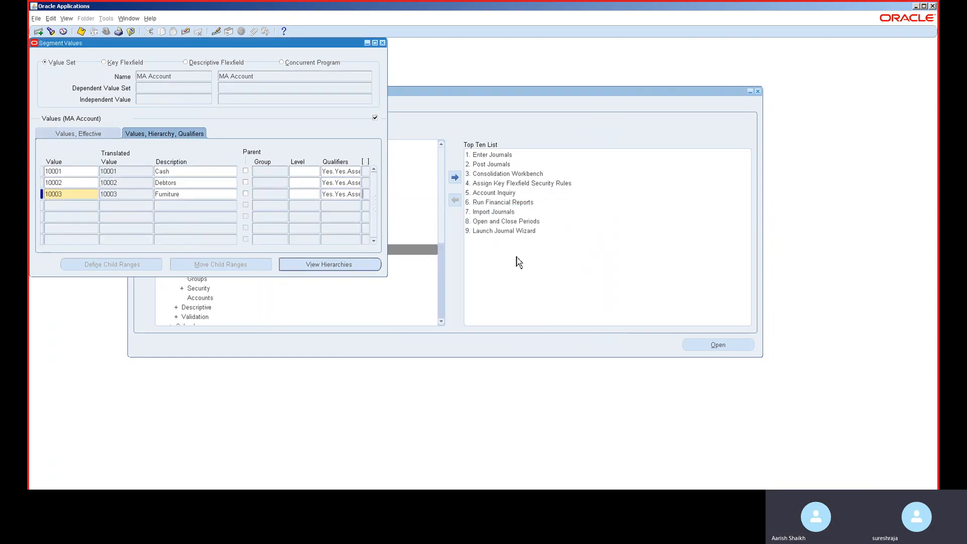
Add value 19999 with description "Building" below the Furniture account
{"action": "left_click", "coordinate": [94, 206]}
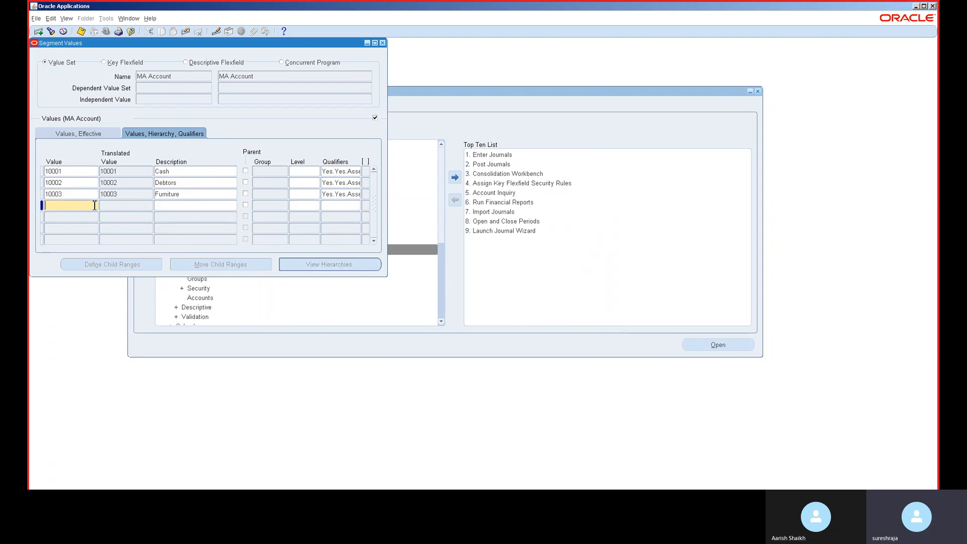
{"action": "type", "text": "19999"}
{"action": "key", "text": "Tab"}
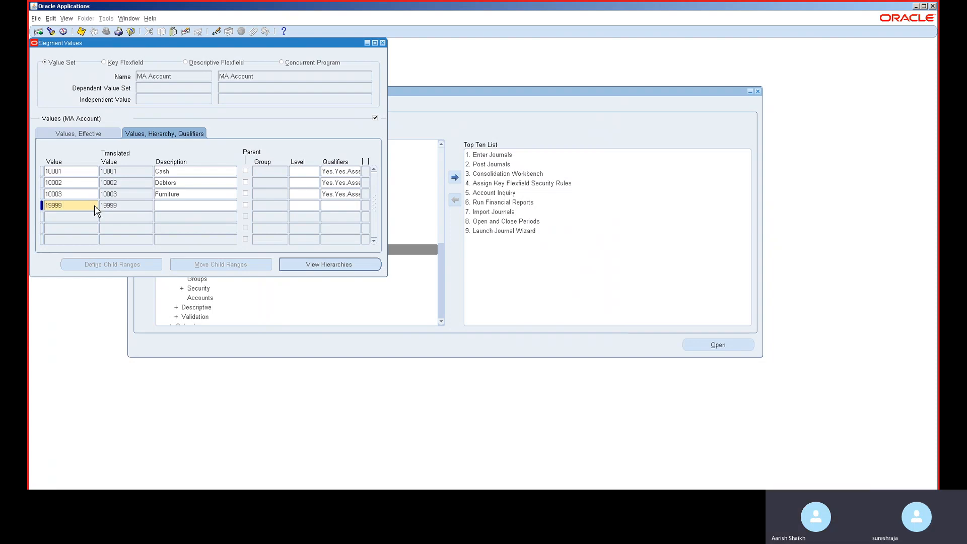
{"action": "type", "text": "Ba"}
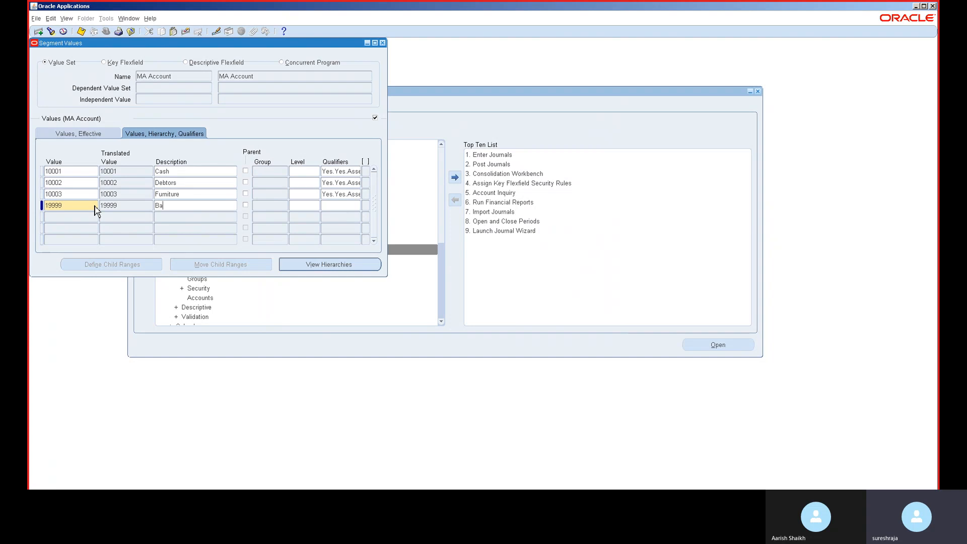
{"action": "type", "text": "ilding"}
Open the segment qualifiers of value 19999 and set Third Party Control Account to No
{"action": "key", "text": "Tab"}
{"action": "key", "text": "Tab"}
{"action": "key", "text": "Tab"}
{"action": "key", "text": "Tab"}
{"action": "key", "text": "Tab"}
{"action": "key", "text": "Tab"}
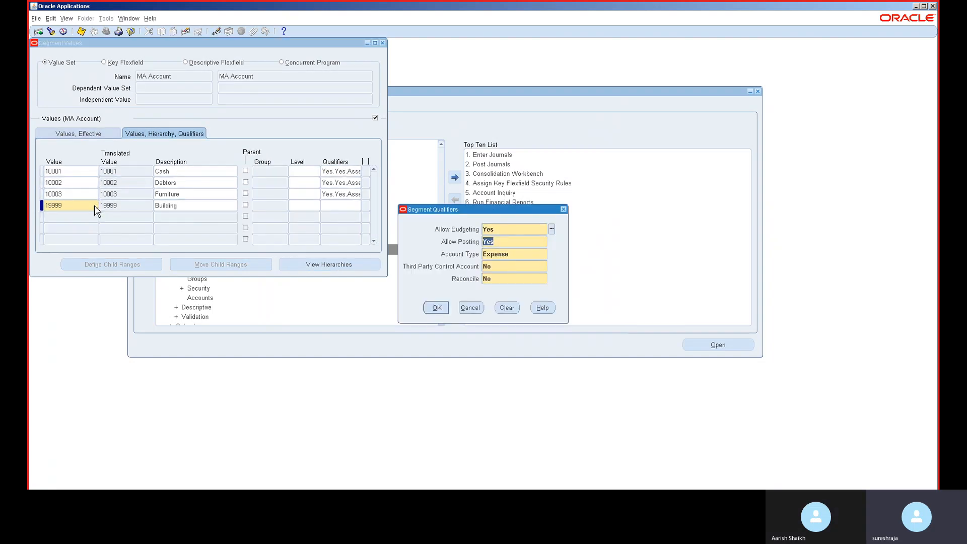
{"action": "key", "text": "Tab"}
{"action": "key", "text": "Tab"}
{"action": "type", "text": "as"}
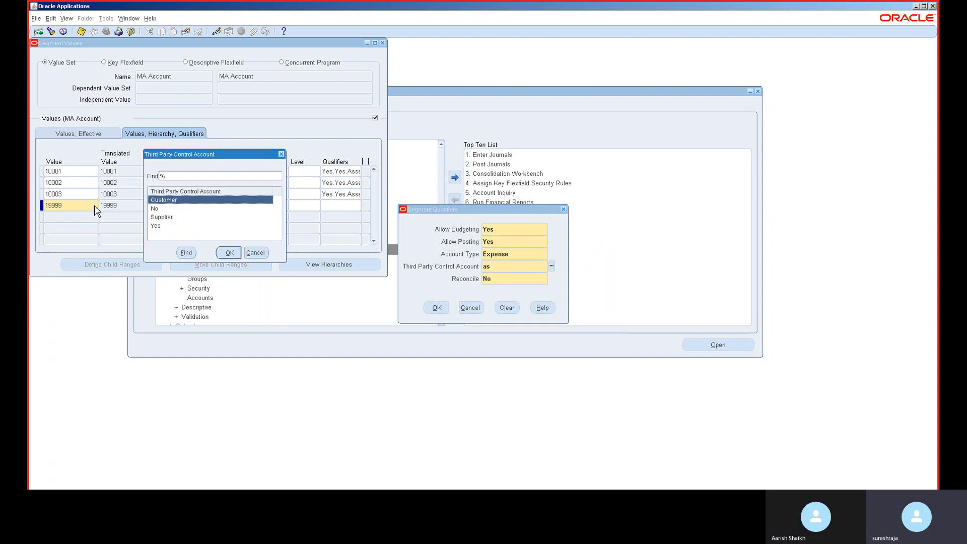
{"action": "key", "text": "Tab"}
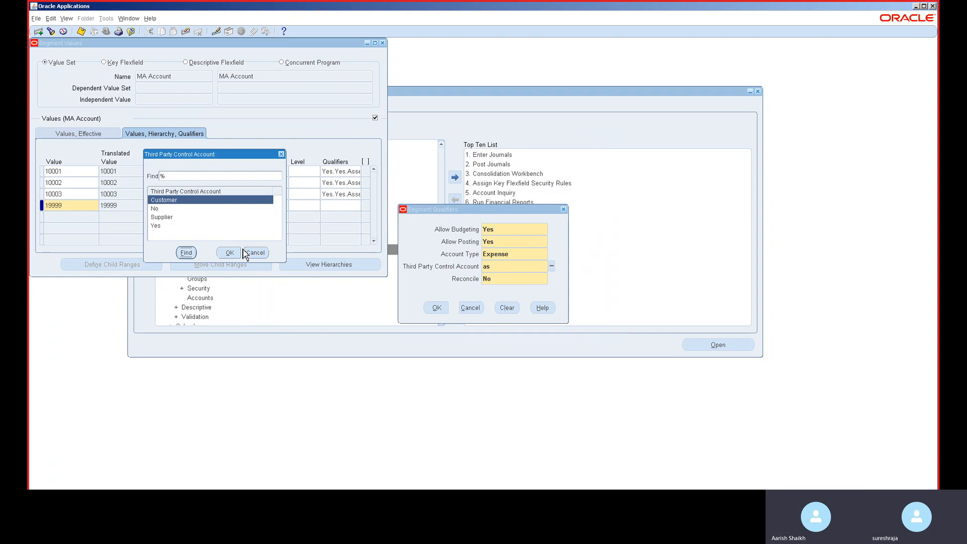
{"action": "left_click", "coordinate": [254, 253]}
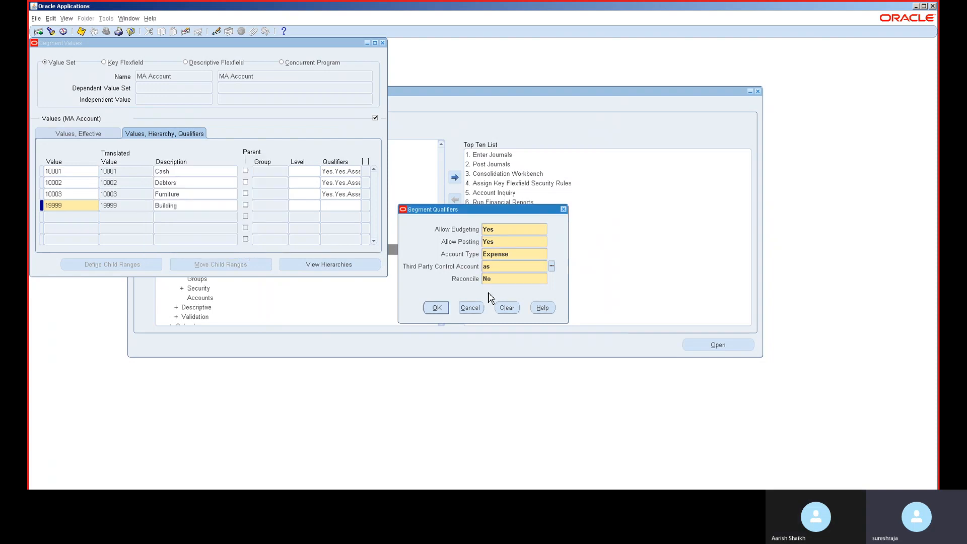
{"action": "key", "text": "BackSpace"}
{"action": "type", "text": "No"}
{"action": "key", "text": "Tab"}
Set the Account Type of value 19999 to Asset, accept the qualifiers and save the account values
{"action": "double_click", "coordinate": [520, 256]}
{"action": "type", "text": "A"}
{"action": "key", "text": "Tab"}
{"action": "left_click", "coordinate": [442, 309]}
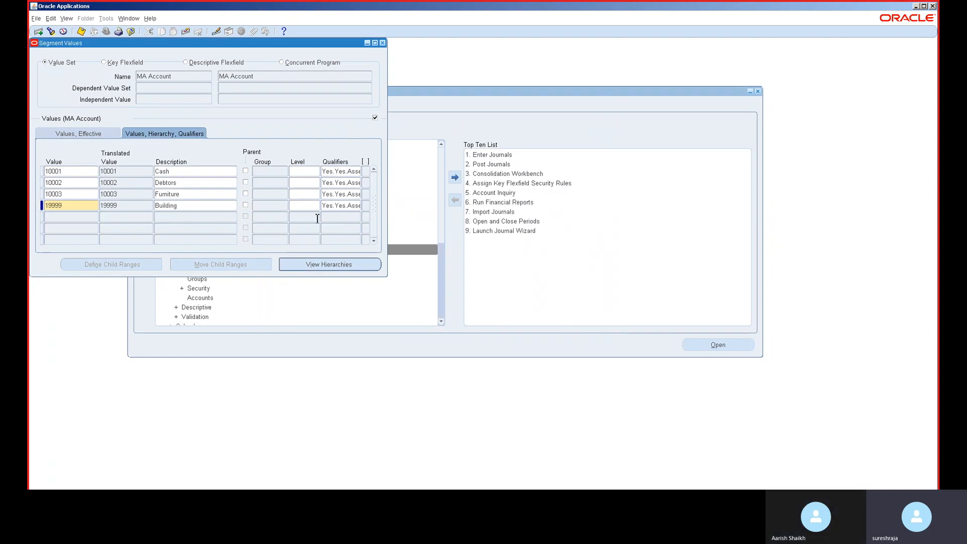
{"action": "key", "text": "ctrl+s"}
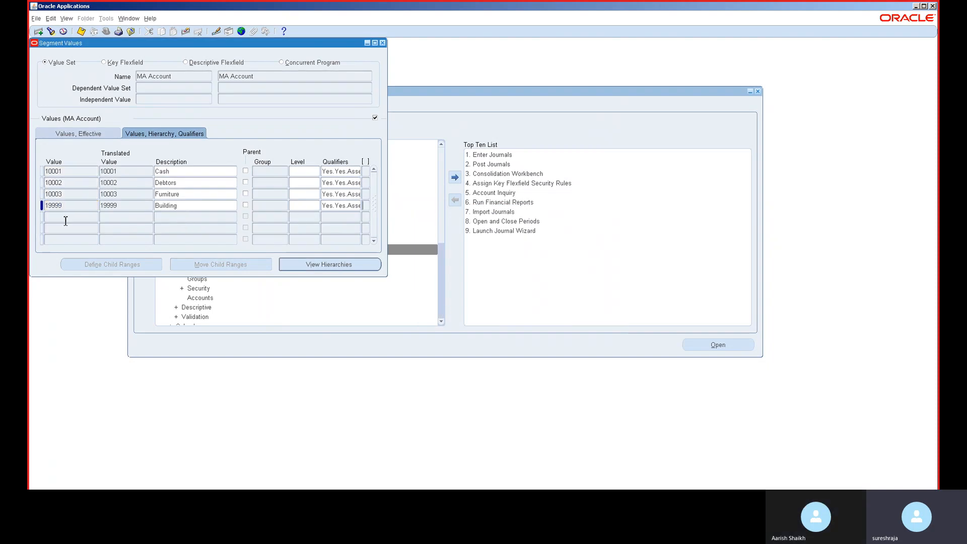
Add value 10000 with description "Total assets" below the Building account
{"action": "left_click", "coordinate": [65, 220]}
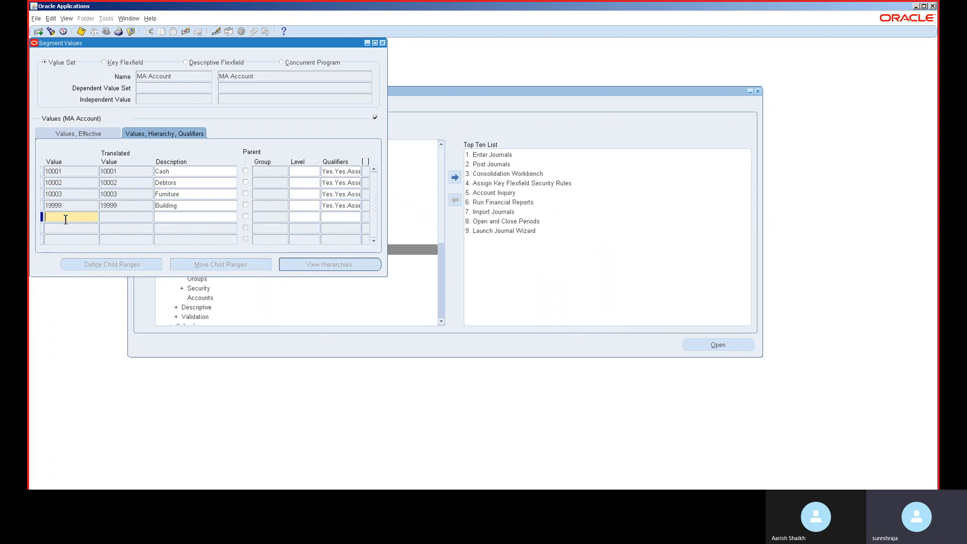
{"action": "type", "text": "10000"}
{"action": "key", "text": "Tab"}
{"action": "type", "text": "Total assets"}
{"action": "key", "text": "Tab"}
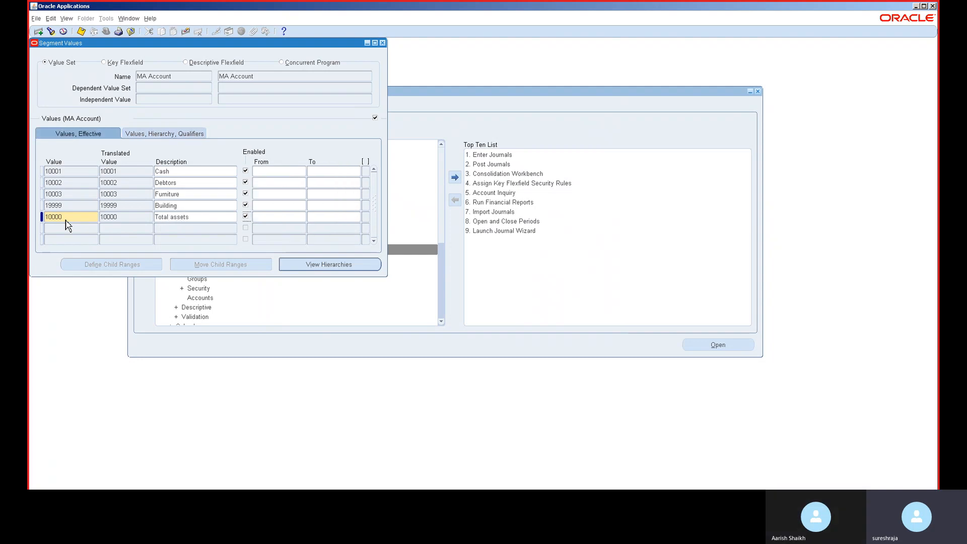
Mark value 10000, Total assets, as a parent value in its hierarchy settings
{"action": "double_click", "coordinate": [167, 219]}
{"action": "key", "text": "Tab"}
{"action": "key", "text": "Tab"}
{"action": "key", "text": "Tab"}
{"action": "key", "text": "Tab"}
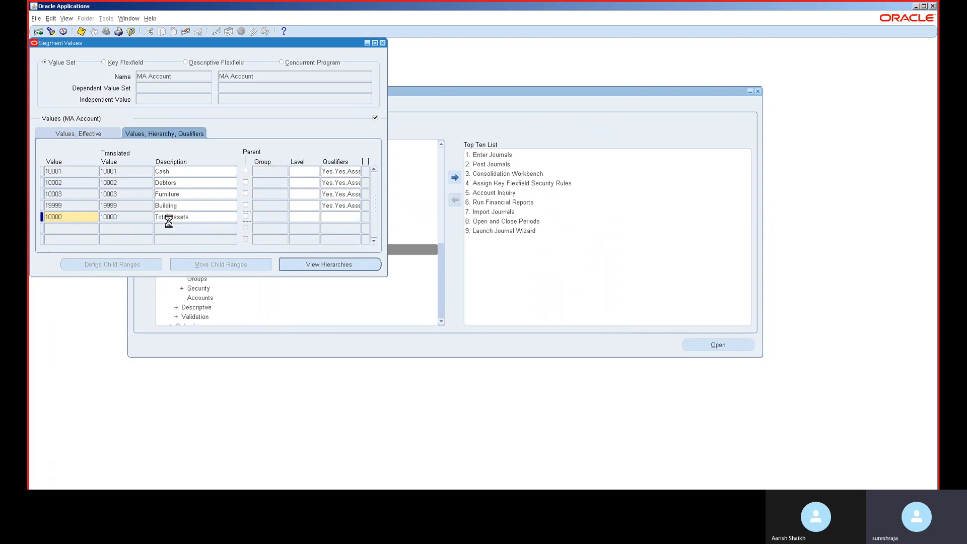
{"action": "left_click", "coordinate": [246, 217]}
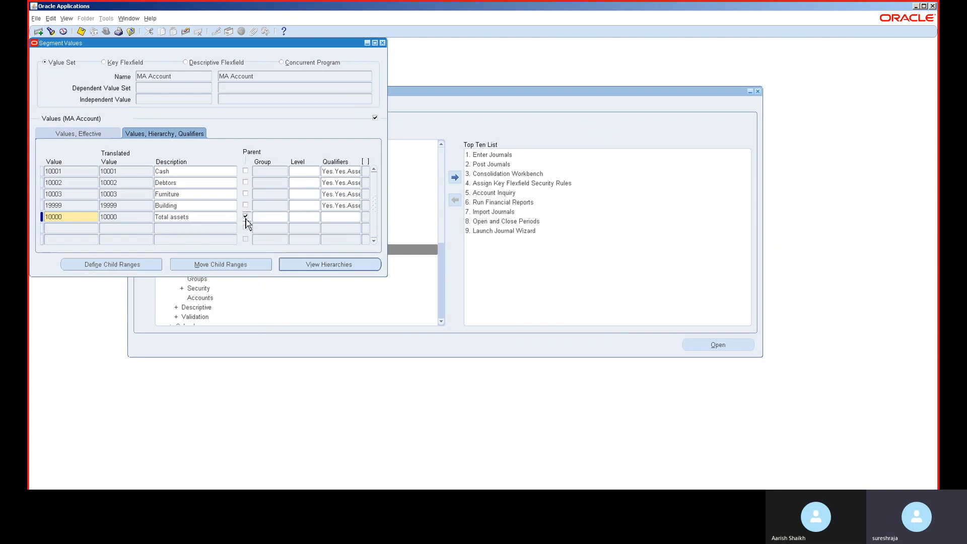
Set the Account Type qualifier of parent value 10000 to Asset and accept the segment qualifiers
{"action": "left_click", "coordinate": [356, 218]}
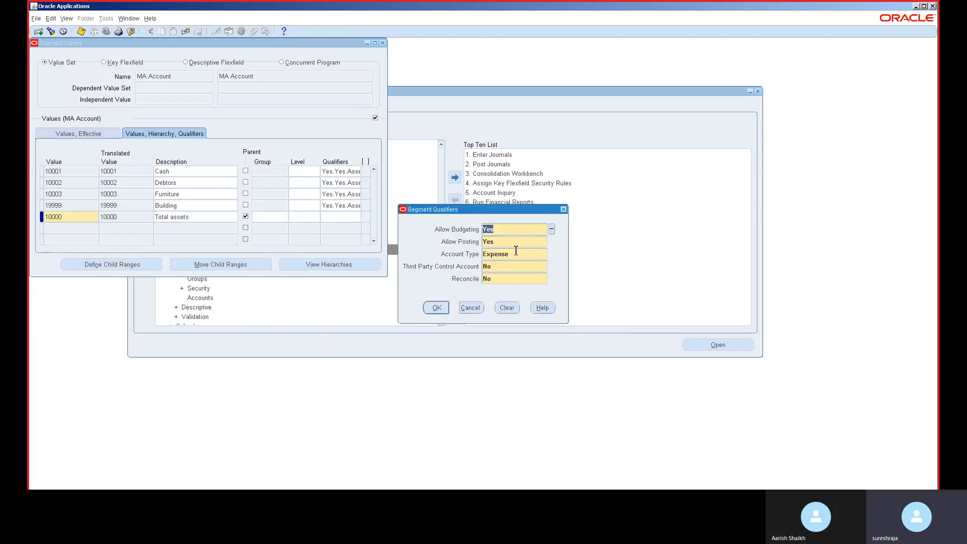
{"action": "left_click", "coordinate": [515, 254]}
{"action": "double_click", "coordinate": [515, 253]}
{"action": "type", "text": "ass"}
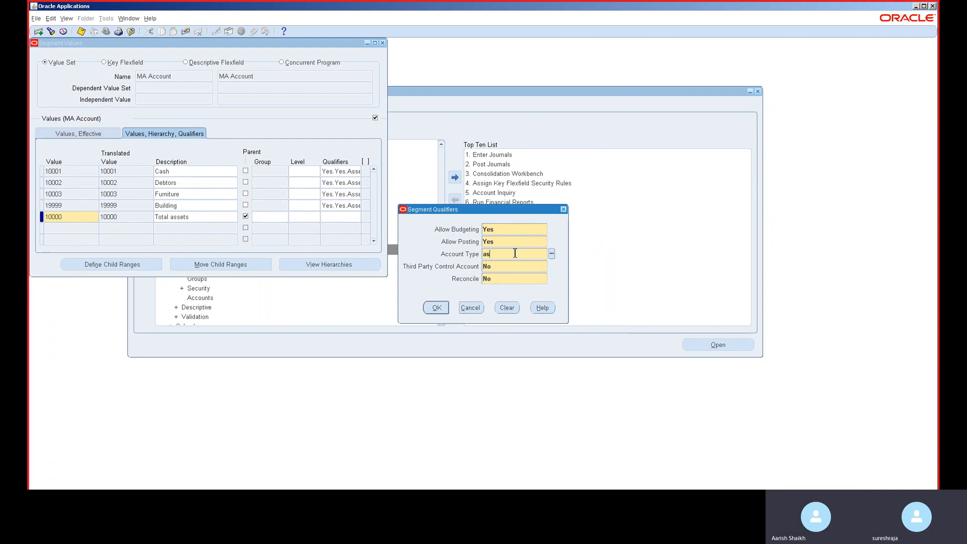
{"action": "key", "text": "Tab"}
{"action": "left_click", "coordinate": [436, 307]}
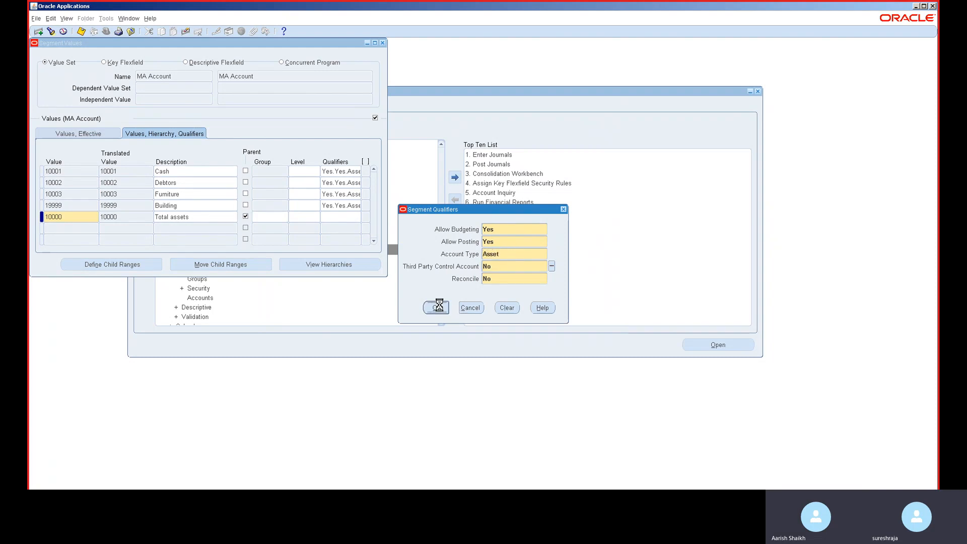
Save parent value 10000 and define its child range from 10001 to 19999 with Child Values Only
{"action": "left_click", "coordinate": [130, 269]}
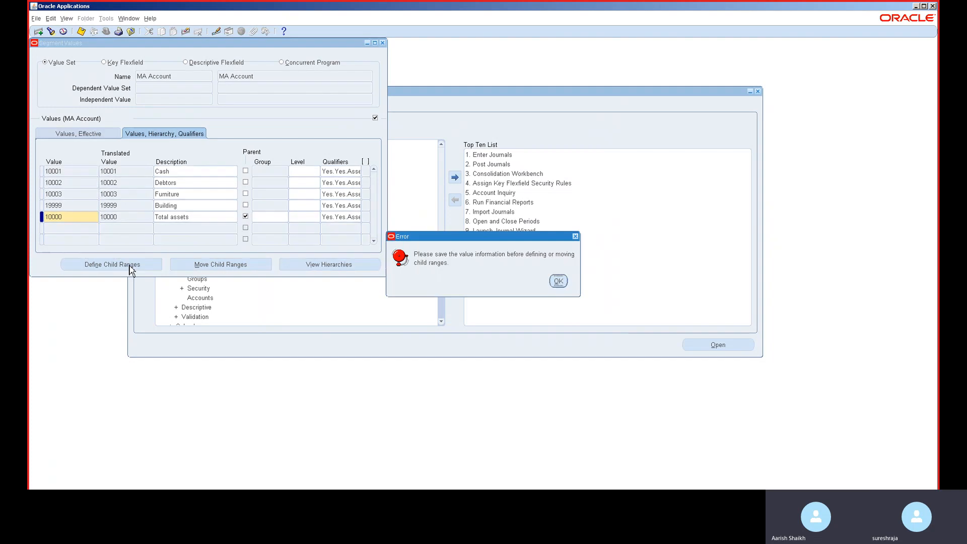
{"action": "left_click", "coordinate": [565, 283]}
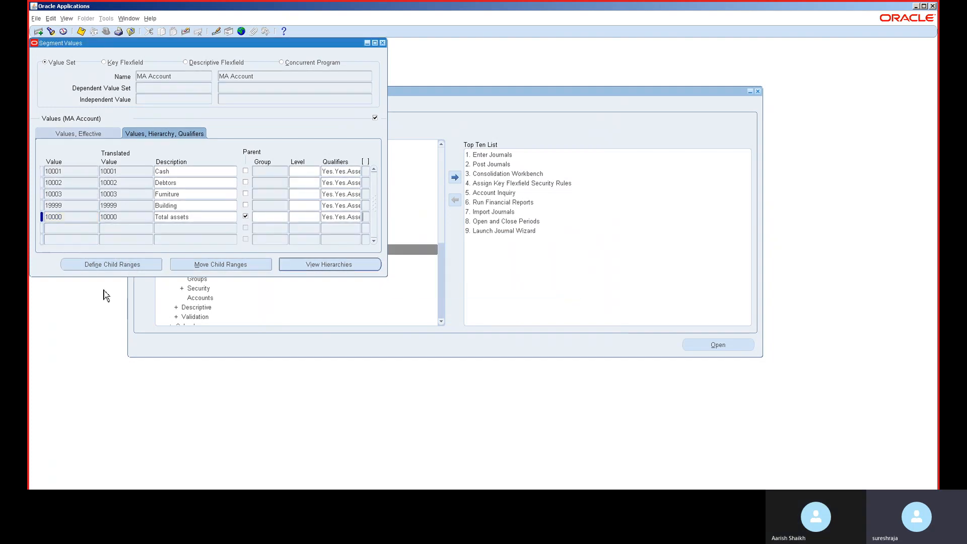
{"action": "left_click", "coordinate": [105, 268]}
{"action": "type", "text": "1000"}
{"action": "key", "text": "Tab"}
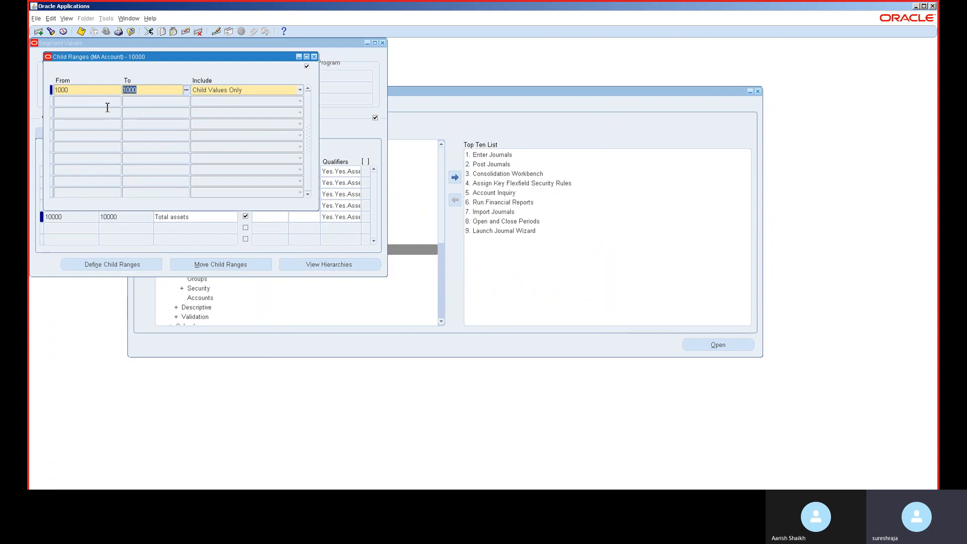
{"action": "left_click", "coordinate": [93, 91]}
{"action": "left_click", "coordinate": [93, 92]}
{"action": "type", "text": "1"}
{"action": "key", "text": "Tab"}
{"action": "type", "text": "19999"}
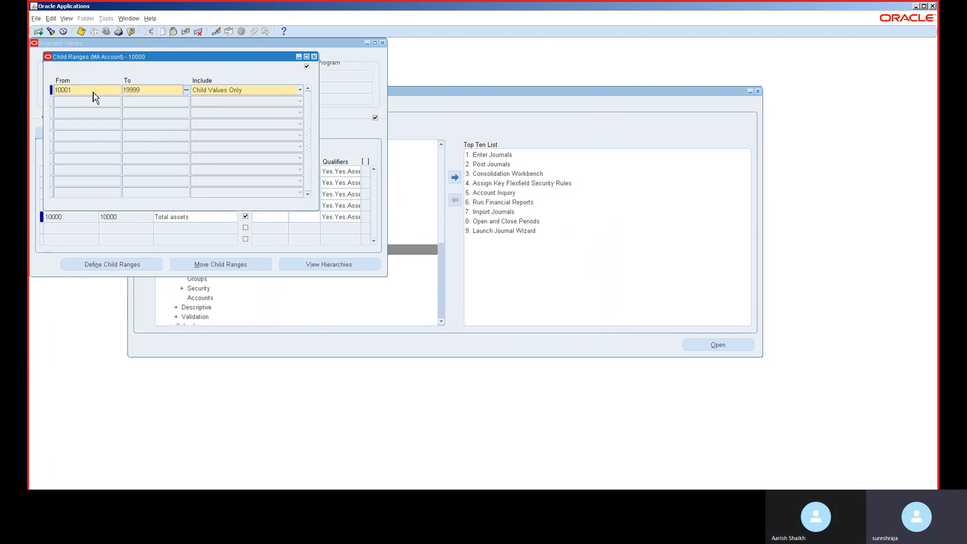
{"action": "key", "text": "Tab"}
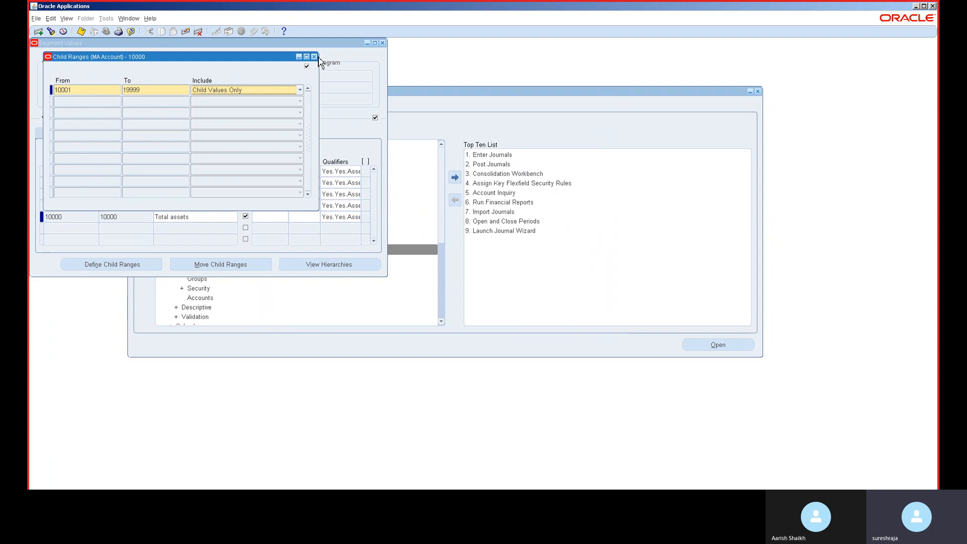
{"action": "left_click", "coordinate": [315, 57]}
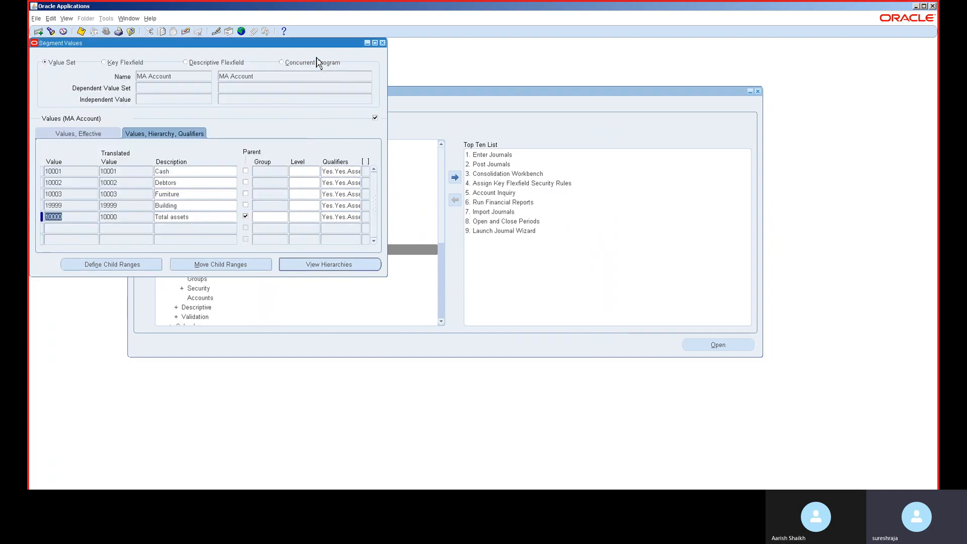
Add value 20001 with description "Capita" below the Total assets value
{"action": "left_click", "coordinate": [86, 229]}
{"action": "type", "text": "20"}
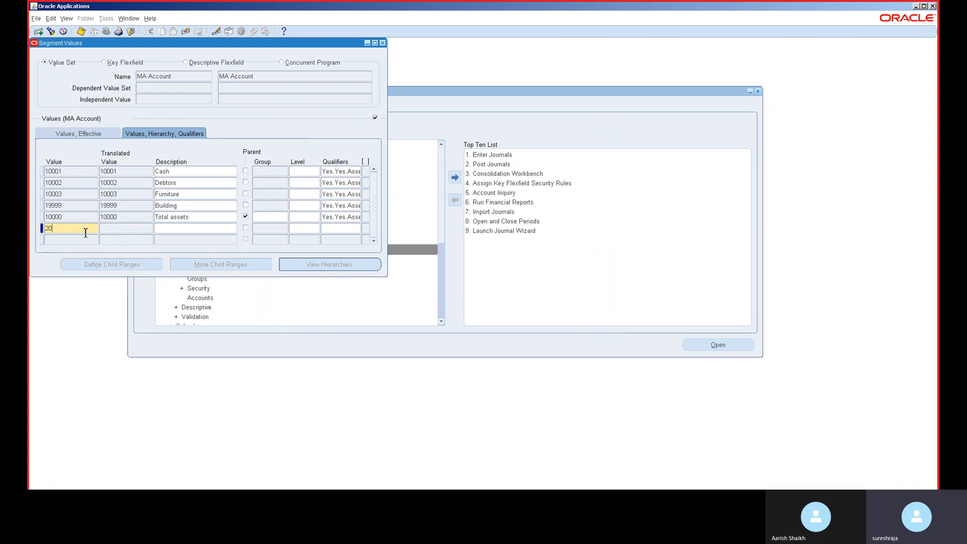
{"action": "type", "text": "001"}
{"action": "key", "text": "Tab"}
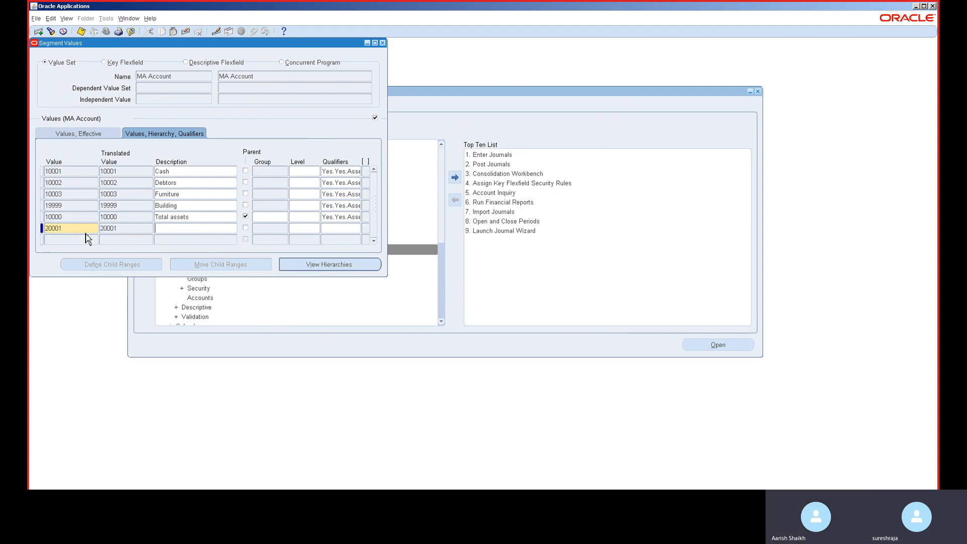
{"action": "type", "text": "Capita"}
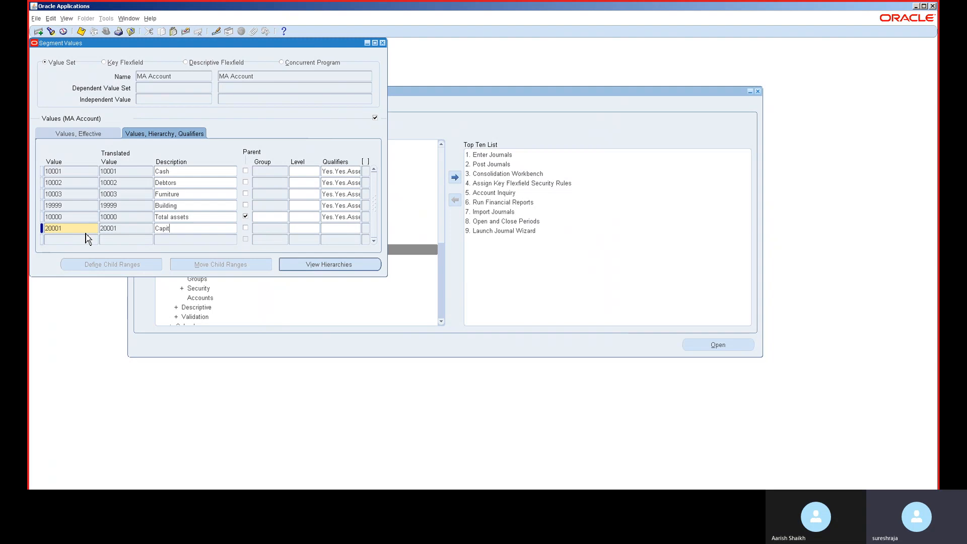
Set the Account Type qualifier of value 20001 to Liability and accept its segment qualifiers
{"action": "key", "text": "Tab"}
{"action": "key", "text": "Tab"}
{"action": "key", "text": "Tab"}
{"action": "key", "text": "Tab"}
{"action": "key", "text": "Tab"}
{"action": "key", "text": "Tab"}
{"action": "key", "text": "Tab"}
{"action": "key", "text": "Tab"}
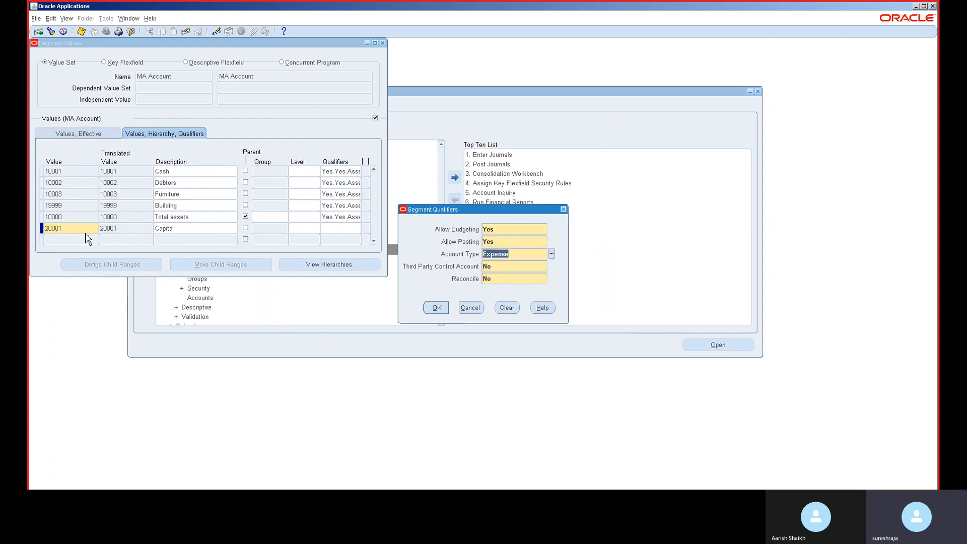
{"action": "type", "text": "L"}
{"action": "key", "text": "Tab"}
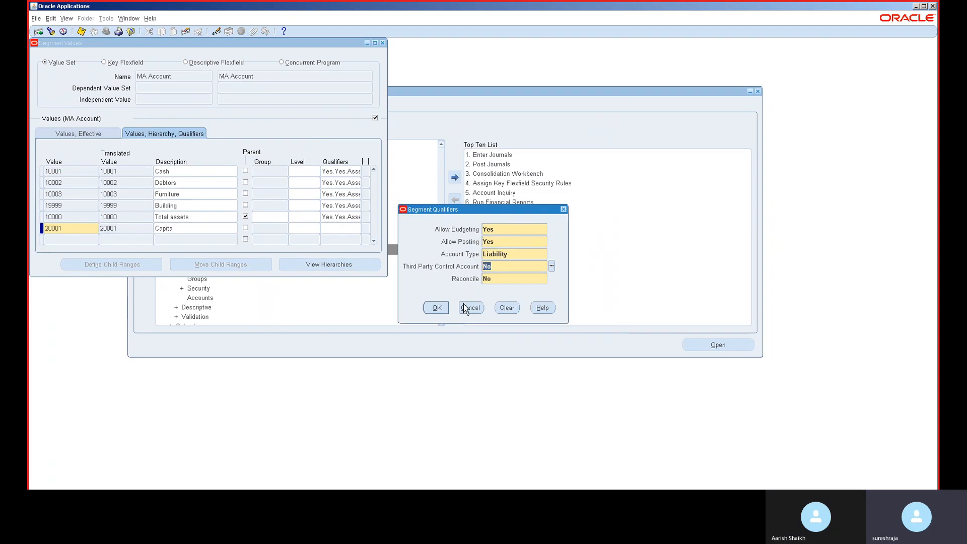
{"action": "left_click", "coordinate": [436, 307]}
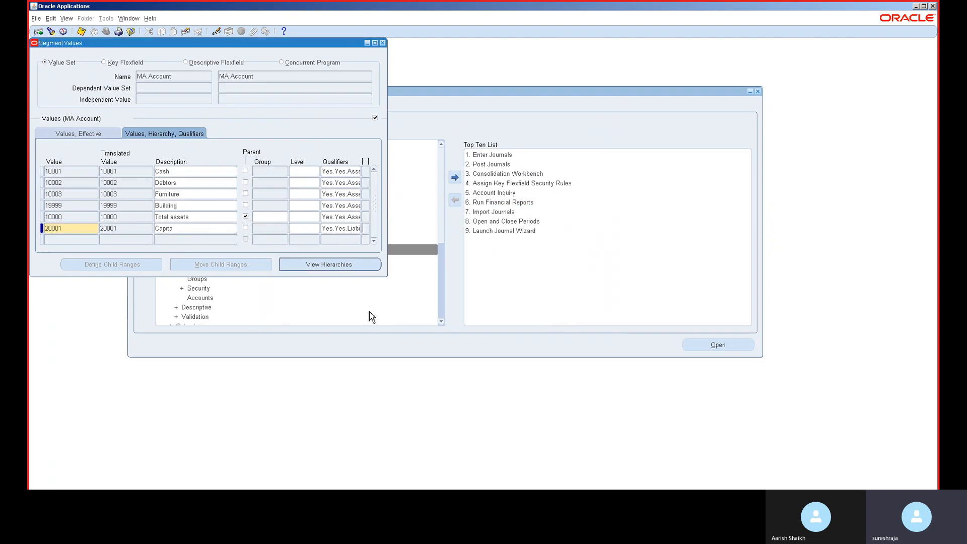
Add value 29999 with description "Loans" and open its segment qualifiers
{"action": "left_click", "coordinate": [79, 240]}
{"action": "type", "text": "29999"}
{"action": "key", "text": "Tab"}
{"action": "key", "text": "Tab"}
{"action": "key", "text": "shift+Tab"}
{"action": "type", "text": "Loans"}
{"action": "key", "text": "Tab"}
{"action": "key", "text": "Tab"}
{"action": "key", "text": "Tab"}
{"action": "key", "text": "Tab"}
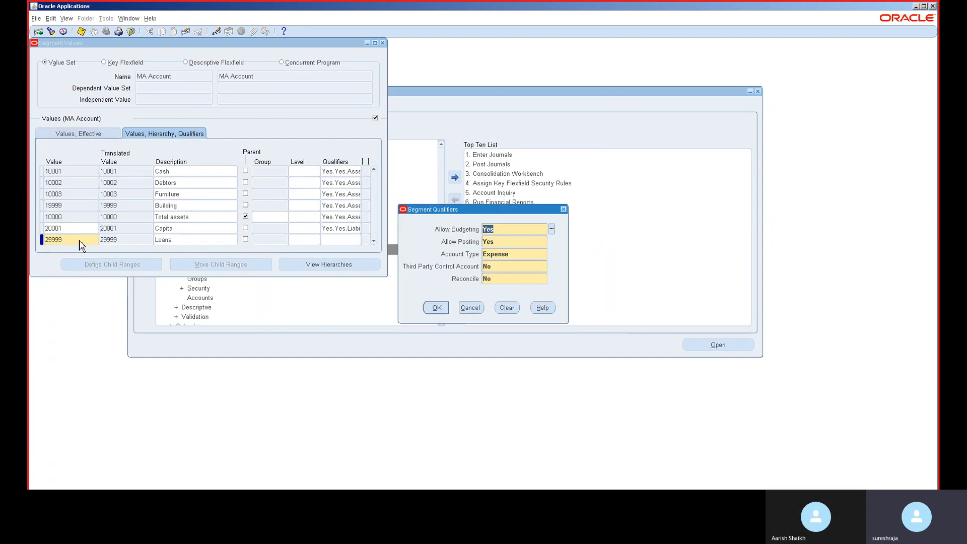
{"action": "key", "text": "Tab"}
{"action": "key", "text": "Tab"}
{"action": "key", "text": "Tab"}
{"action": "key", "text": "BackSpace"}
{"action": "key", "text": "ctrl+l"}
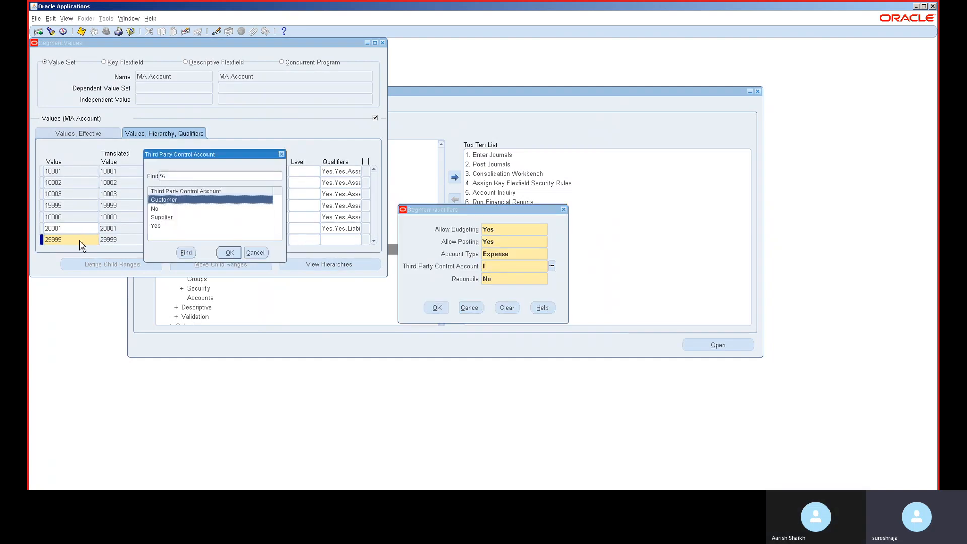
{"action": "left_click", "coordinate": [258, 252]}
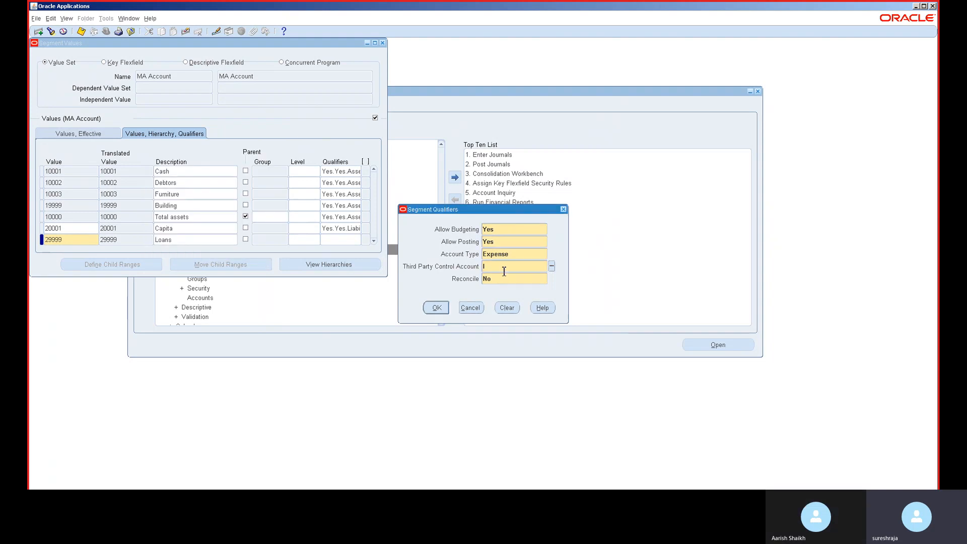
{"action": "type", "text": "No"}
{"action": "key", "text": "Tab"}
Set the Account Type qualifier of value 29999 to Liability, accept the segment qualifiers and save the values
{"action": "left_click", "coordinate": [515, 254]}
{"action": "key", "text": "BackSpace"}
{"action": "type", "text": "Liability"}
{"action": "key", "text": "Tab"}
{"action": "left_click", "coordinate": [437, 312]}
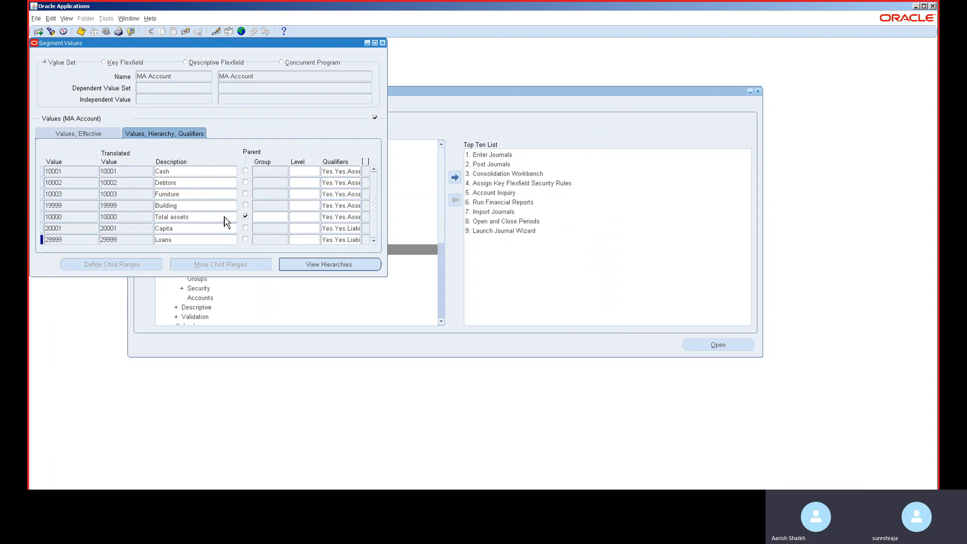
Add value 30001 with description "Salary" and accept its segment qualifiers with the Expense account type
{"action": "key", "text": "Down"}
{"action": "type", "text": "3"}
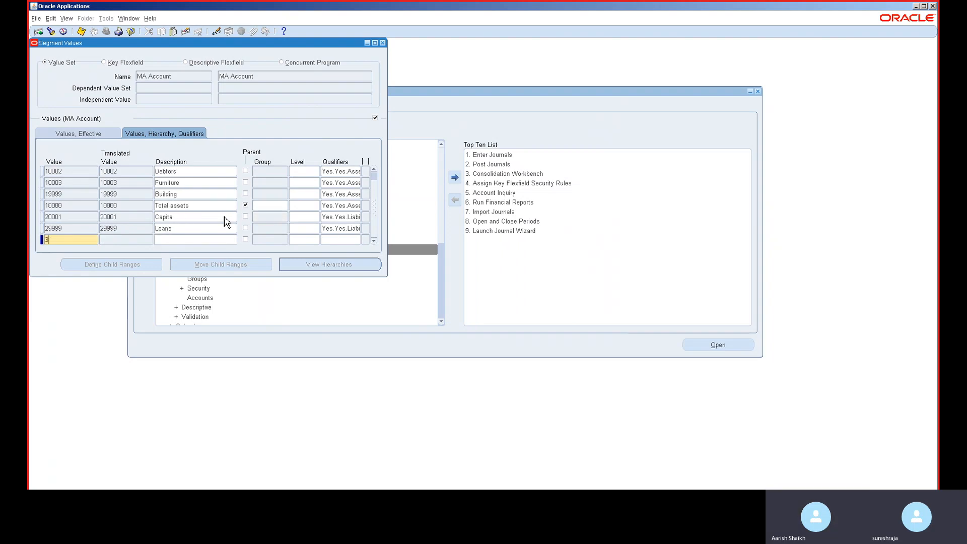
{"action": "type", "text": "0001"}
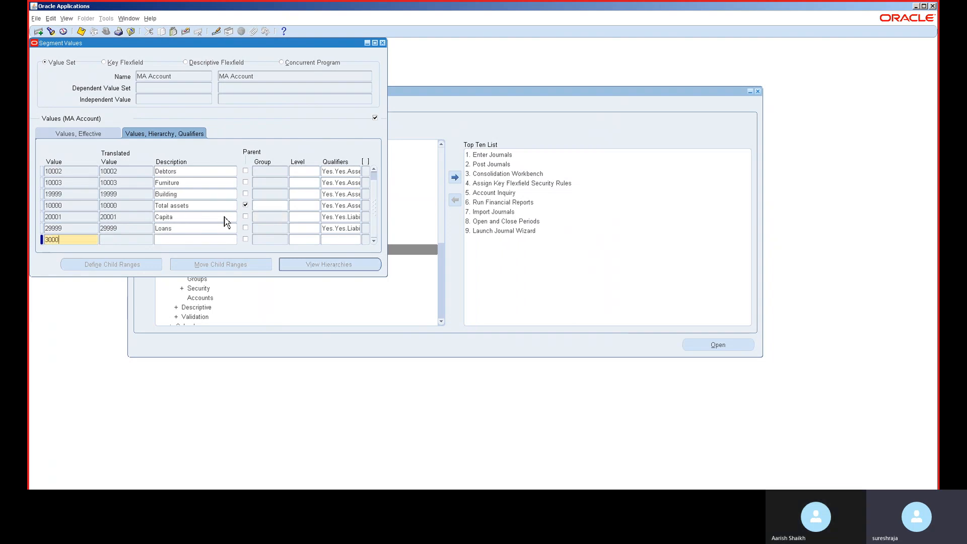
{"action": "key", "text": "Tab"}
{"action": "type", "text": "Salary"}
{"action": "key", "text": "Tab"}
{"action": "key", "text": "Tab"}
{"action": "key", "text": "Tab"}
{"action": "key", "text": "Tab"}
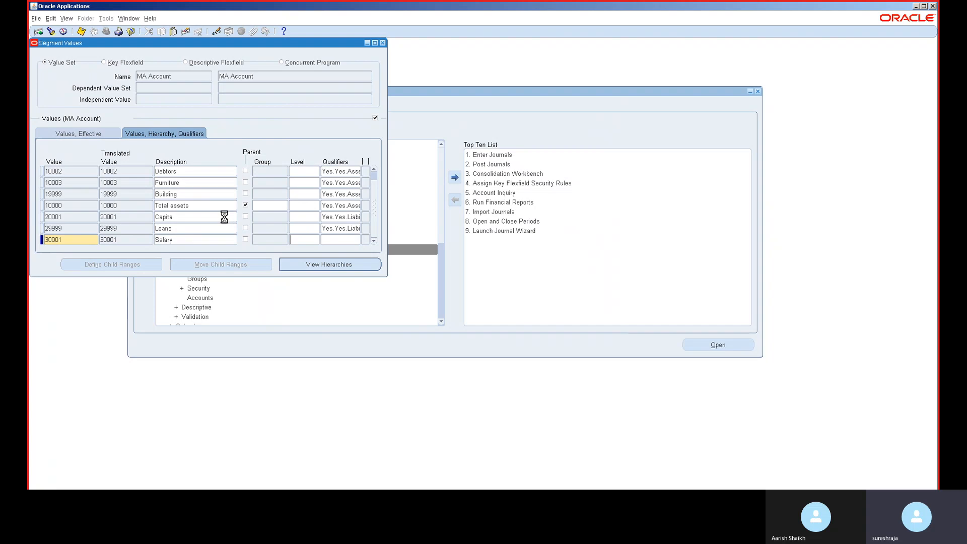
{"action": "key", "text": "Tab"}
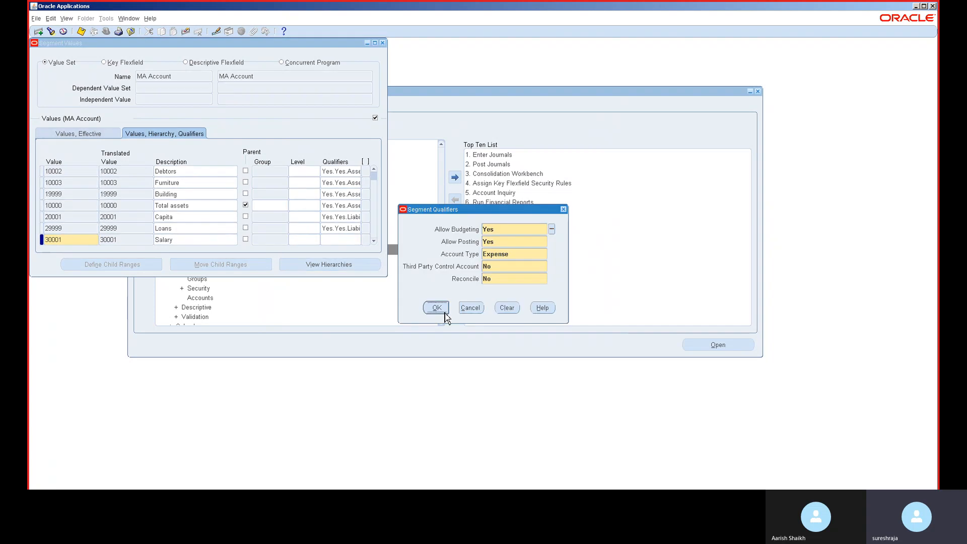
{"action": "left_click", "coordinate": [436, 308]}
Add value 40001 with description "sales north" below the Salary value
{"action": "key", "text": "Down"}
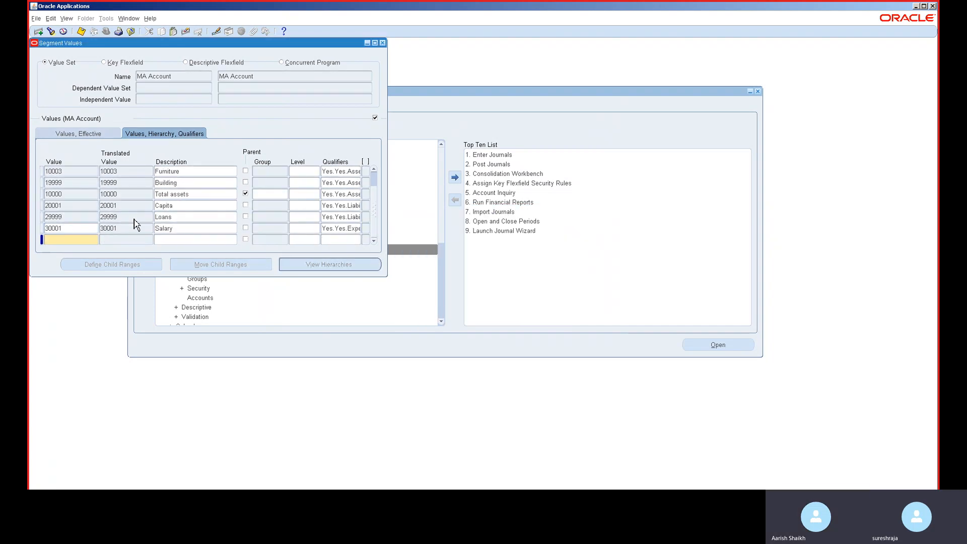
{"action": "type", "text": "4-"}
{"action": "type", "text": "0001"}
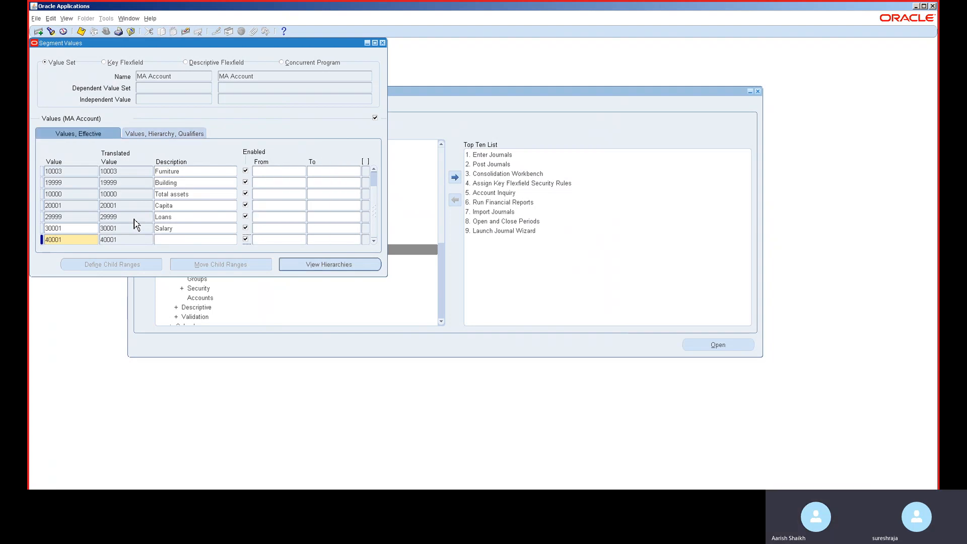
{"action": "key", "text": "Tab"}
{"action": "type", "text": "sales "}
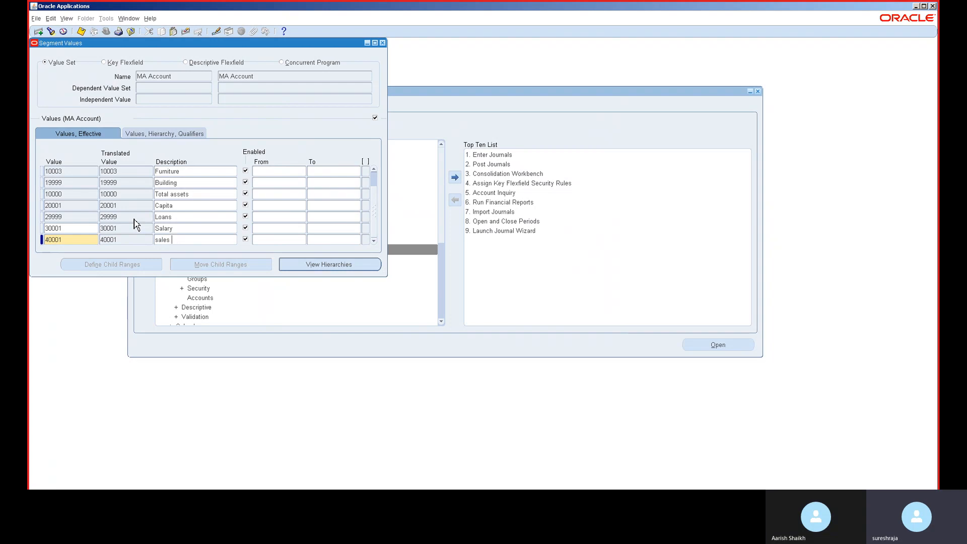
{"action": "type", "text": "north"}
Set the Account Type qualifier of value 40001 to Revenue, accept the segment qualifiers and save
{"action": "key", "text": "Tab"}
{"action": "key", "text": "Tab"}
{"action": "key", "text": "Tab"}
{"action": "key", "text": "Tab"}
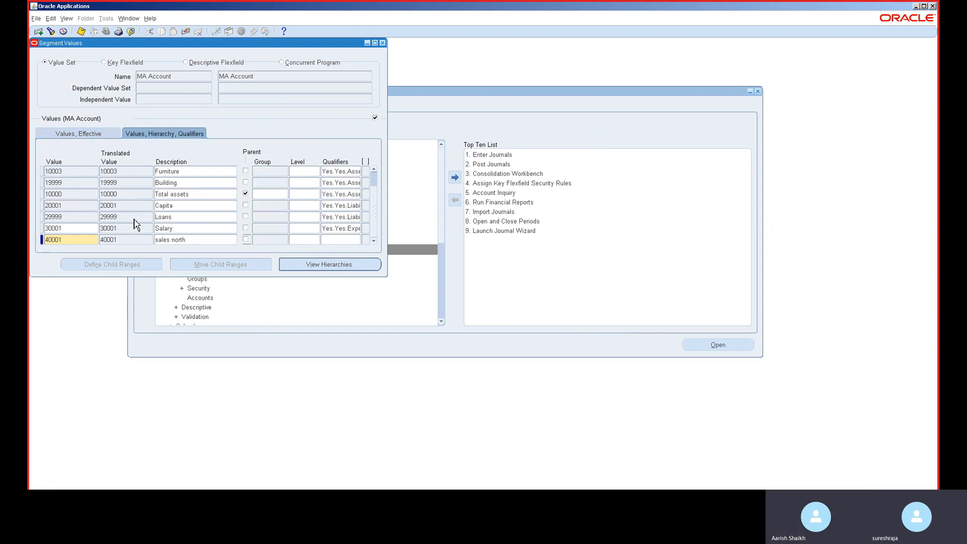
{"action": "key", "text": "Tab"}
{"action": "key", "text": "Tab"}
{"action": "key", "text": "Tab"}
{"action": "type", "text": "R"}
{"action": "key", "text": "Tab"}
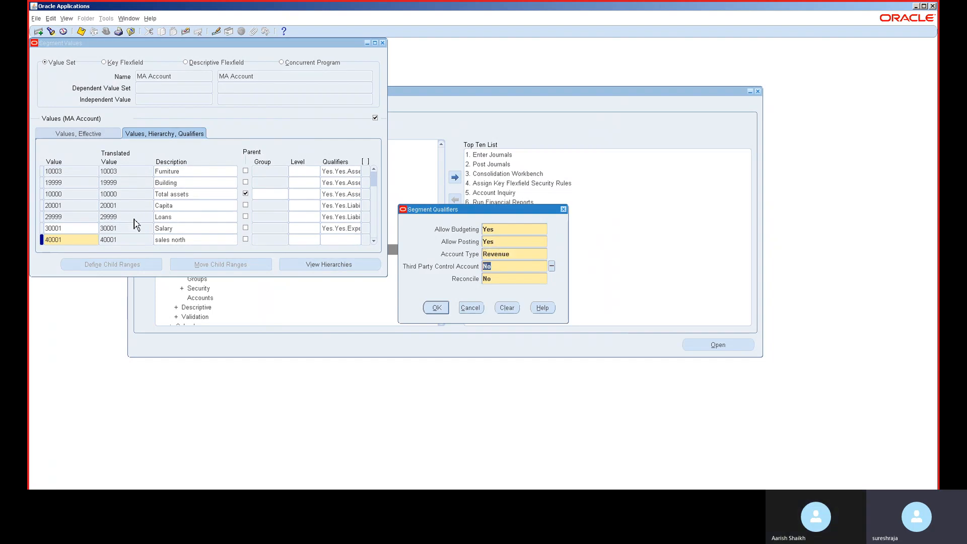
{"action": "key", "text": "Return"}
{"action": "key", "text": "ctrl+s"}
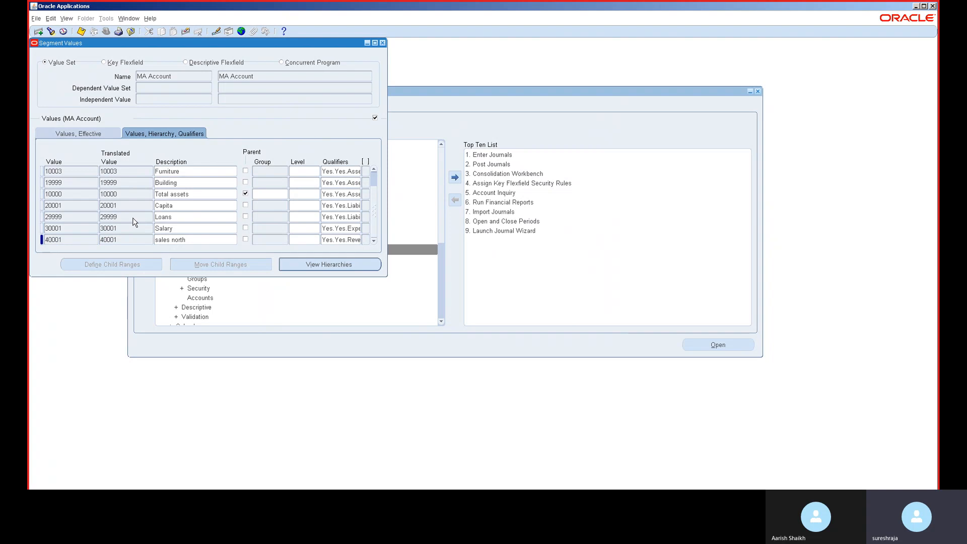
Add value 50001 with description "Reatined earning" below the sales north value
{"action": "key", "text": "Down"}
{"action": "type", "text": "5"}
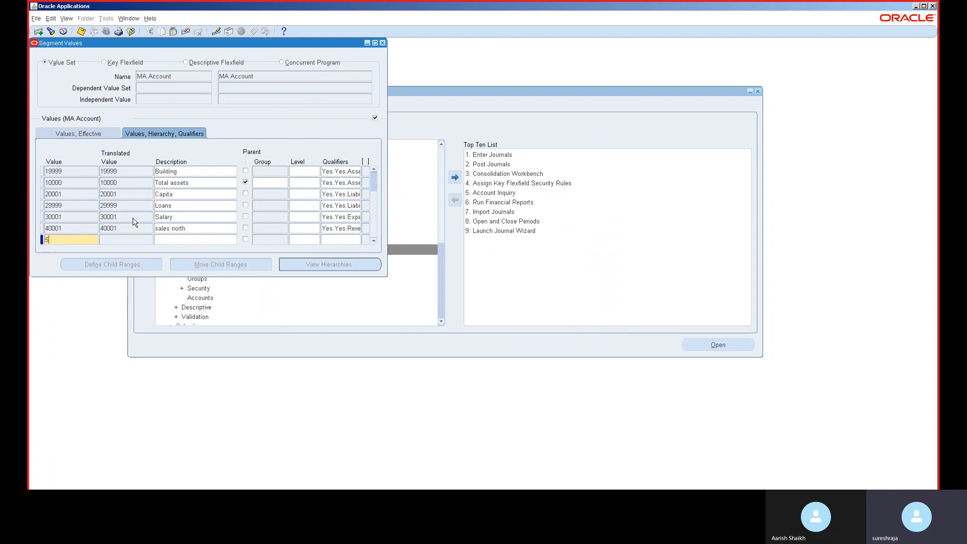
{"action": "type", "text": "0001"}
{"action": "key", "text": "Tab"}
{"action": "type", "text": "Reatin"}
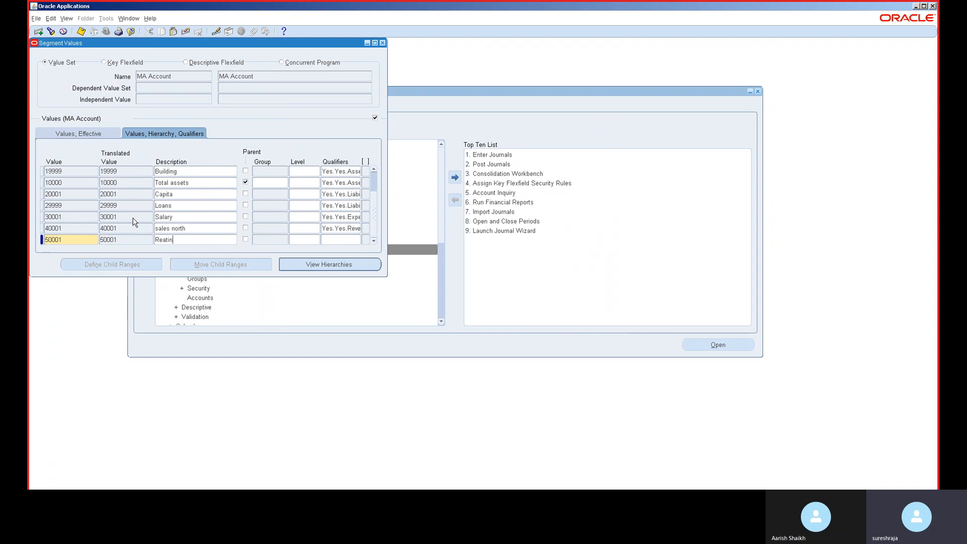
{"action": "type", "text": "ed earning"}
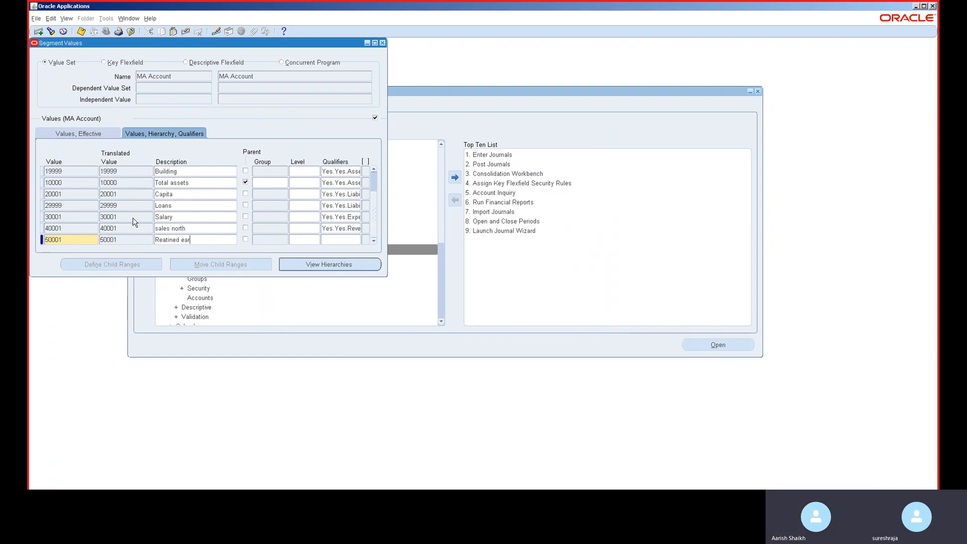
Set the Account Type qualifier of value 50001 to the Ownership/Stockh... option, accept the segment qualifiers and save
{"action": "key", "text": "Tab"}
{"action": "key", "text": "Tab"}
{"action": "key", "text": "Tab"}
{"action": "key", "text": "Tab"}
{"action": "key", "text": "Tab"}
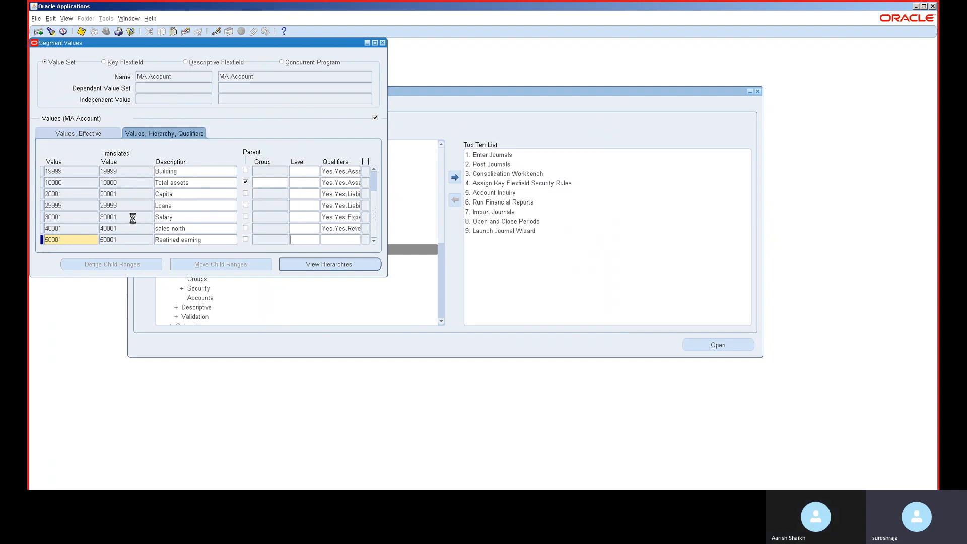
{"action": "key", "text": "Tab"}
{"action": "left_click", "coordinate": [516, 253]}
{"action": "left_click", "coordinate": [552, 254]}
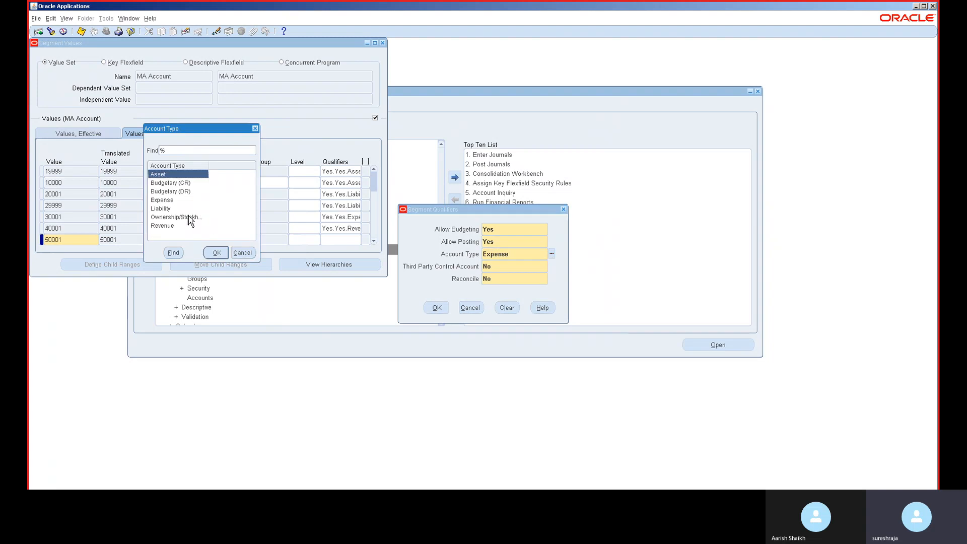
{"action": "double_click", "coordinate": [177, 217]}
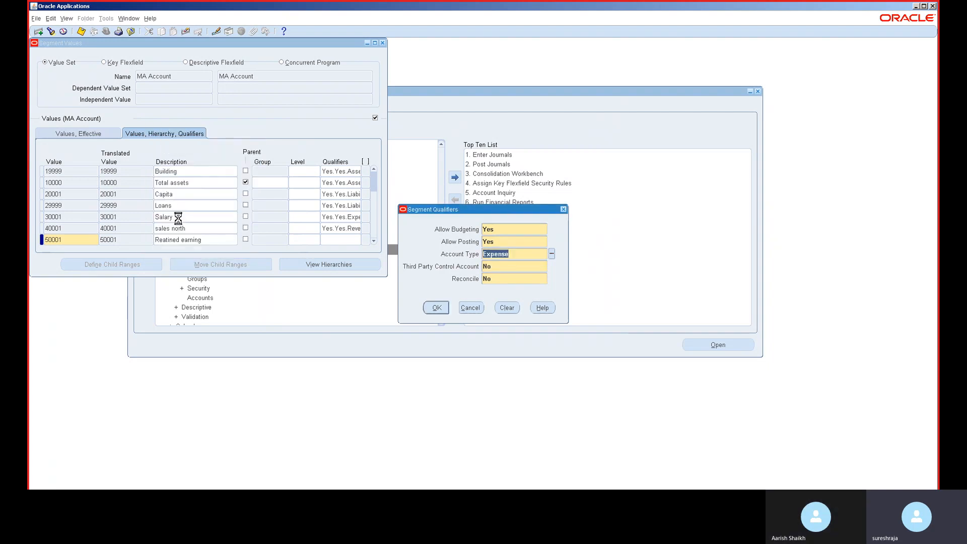
{"action": "left_click", "coordinate": [440, 308]}
{"action": "key", "text": "ctrl+s"}
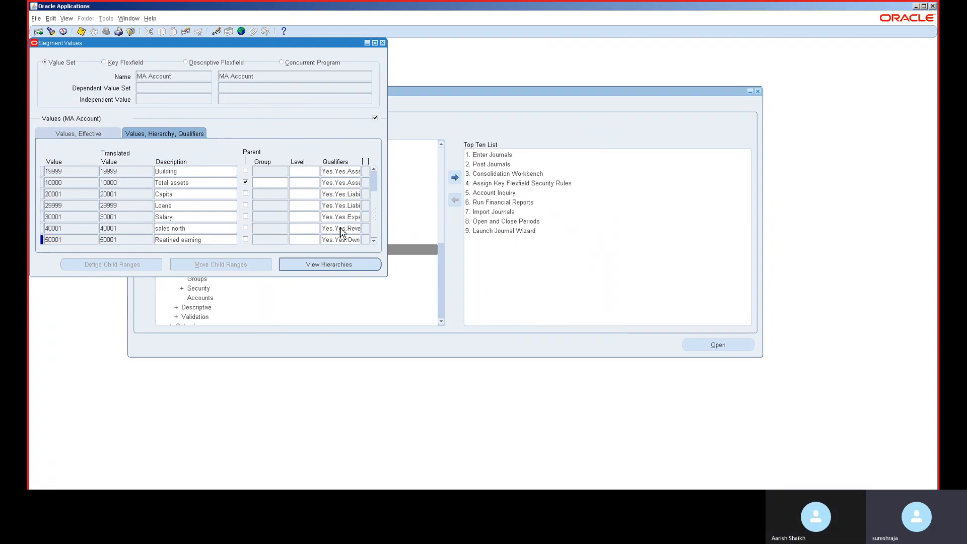
Close the Segment Values window and acknowledge the note about compiling the value set hierarchies
{"action": "left_click", "coordinate": [383, 44]}
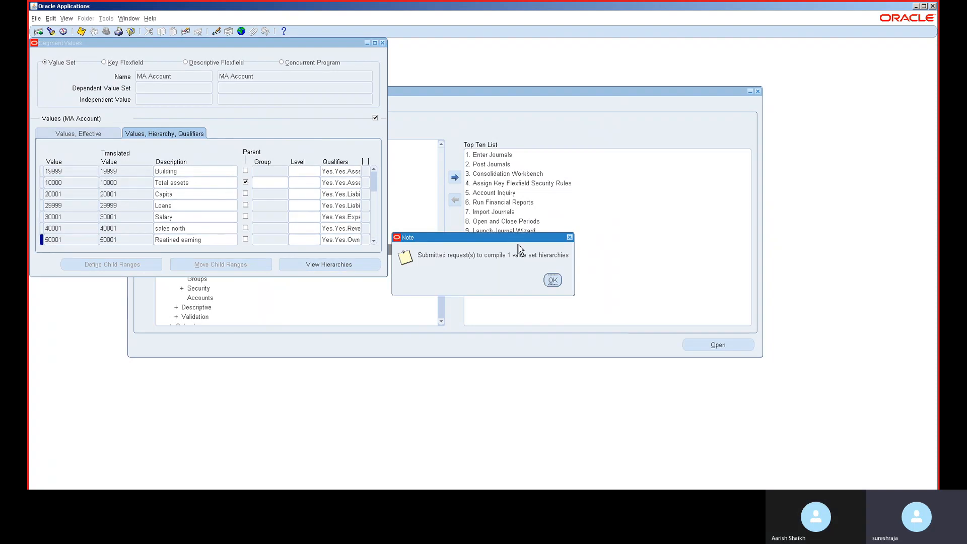
{"action": "left_click", "coordinate": [552, 281]}
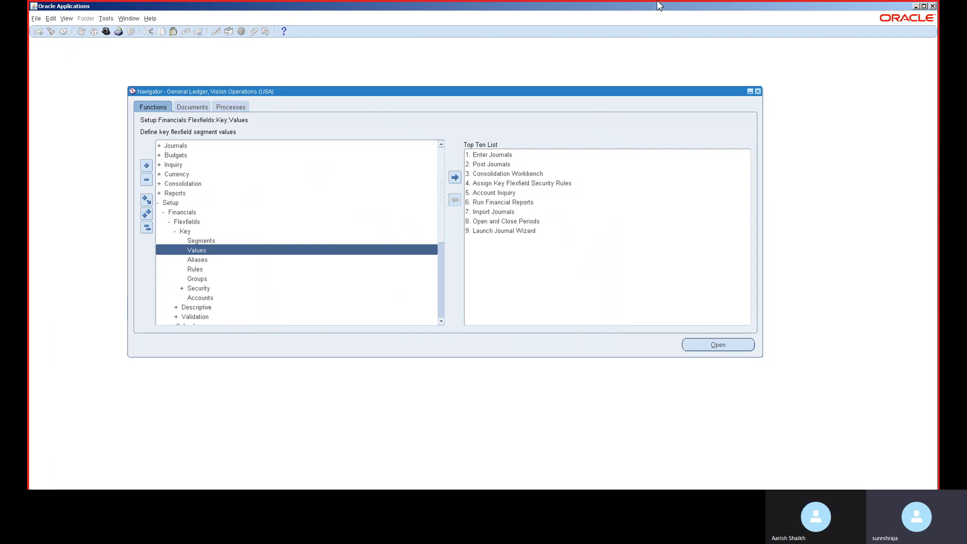
{"action": "mouse_move", "coordinate": [655, 5]}
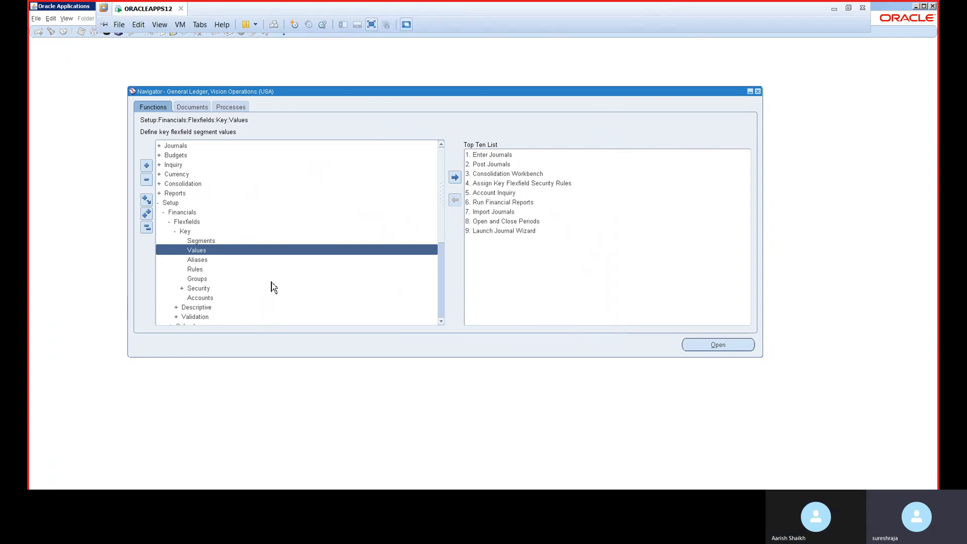